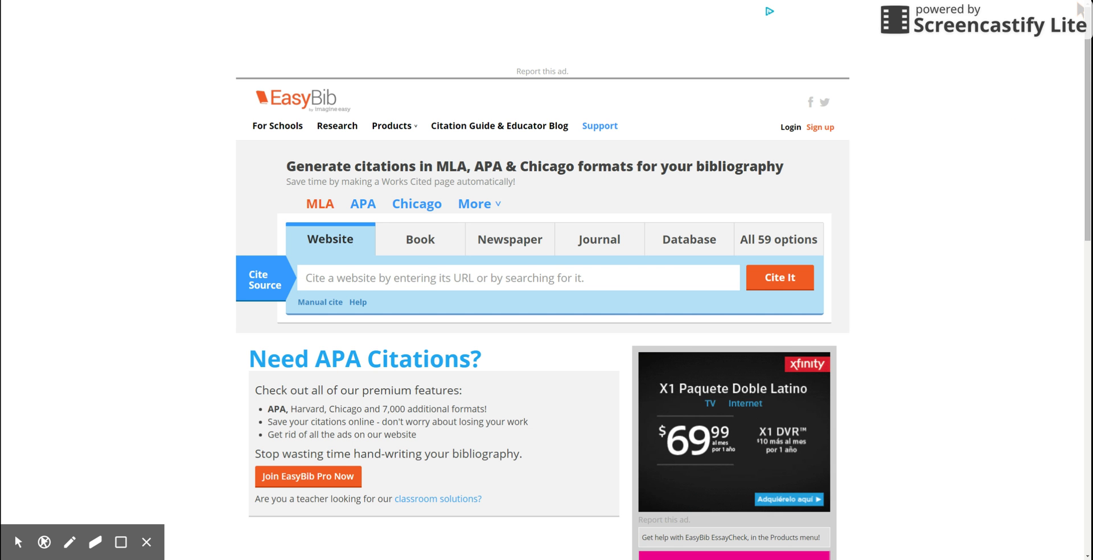
- Enlarge the page and log in to EasyBib with the Google account
{"action": "key", "text": "ctrl+plus"}
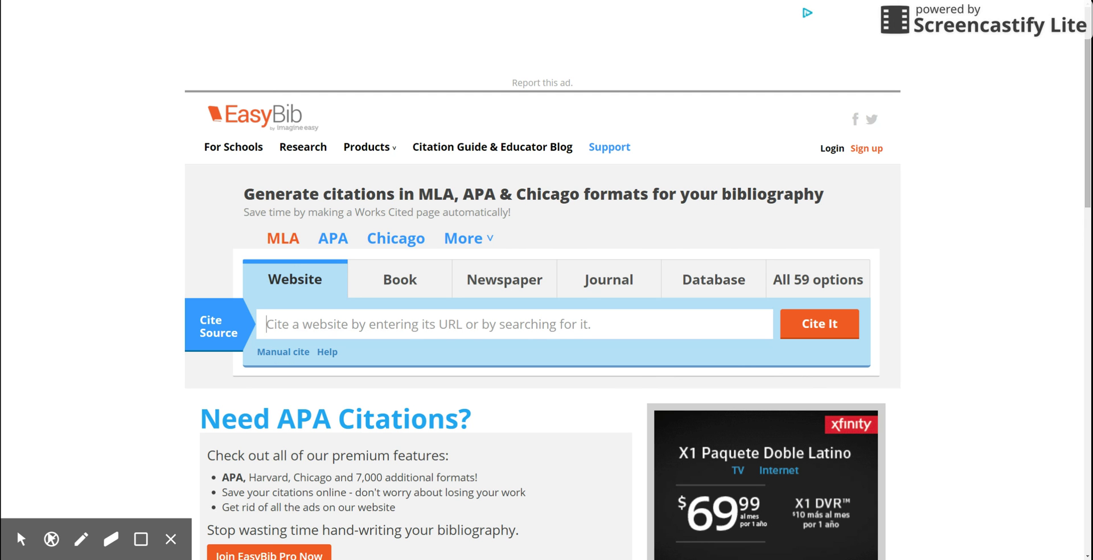
{"action": "left_click", "coordinate": [986, 308]}
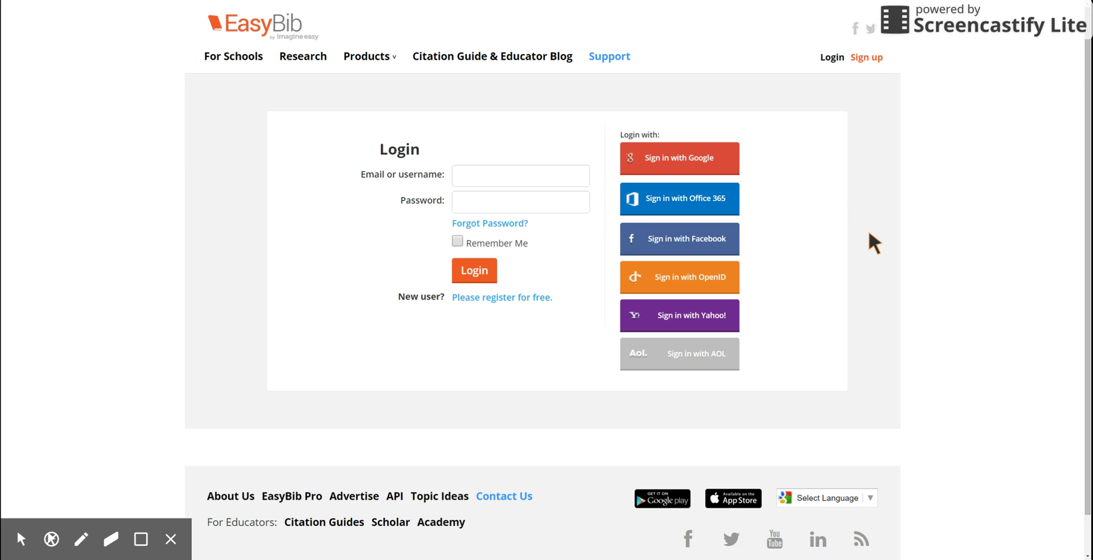
{"action": "left_click", "coordinate": [670, 162]}
{"action": "left_click", "coordinate": [537, 79]}
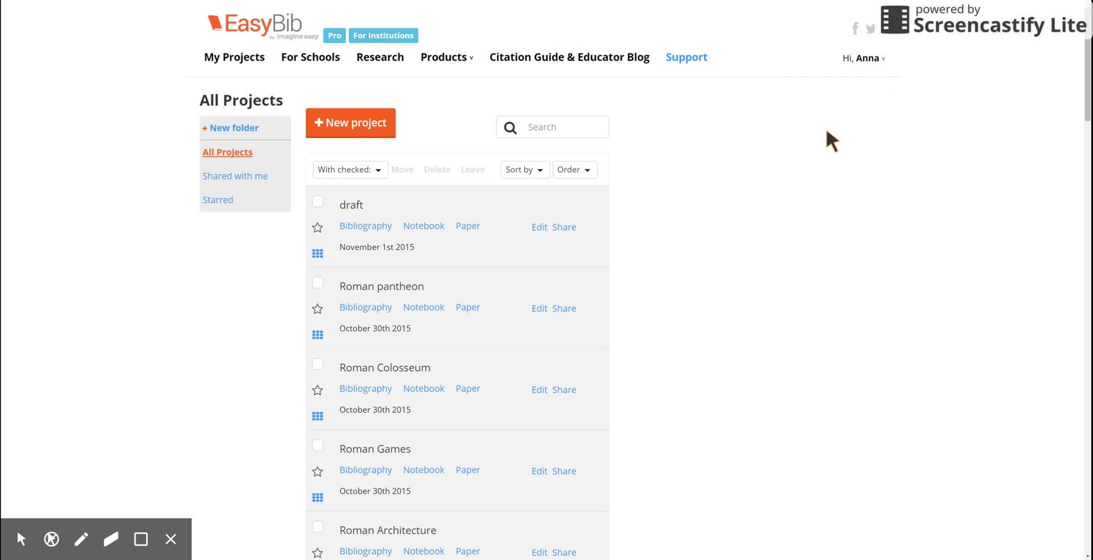
- Open the bibliography of the Roman pantheon project
{"action": "scroll", "coordinate": [751, 240], "scroll_direction": "down", "scroll_amount": 1}
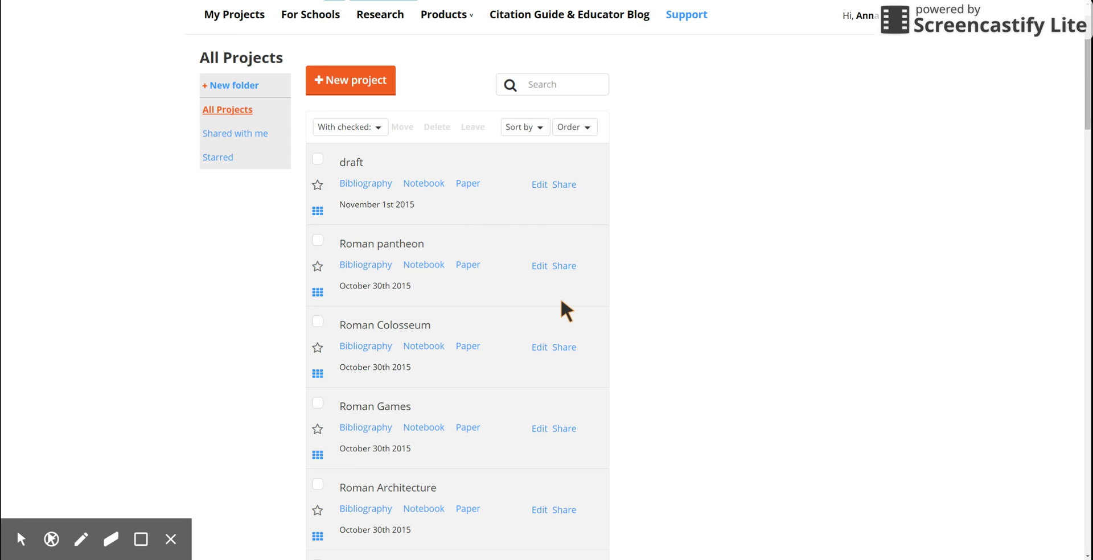
{"action": "scroll", "coordinate": [565, 311], "scroll_direction": "up", "scroll_amount": 1}
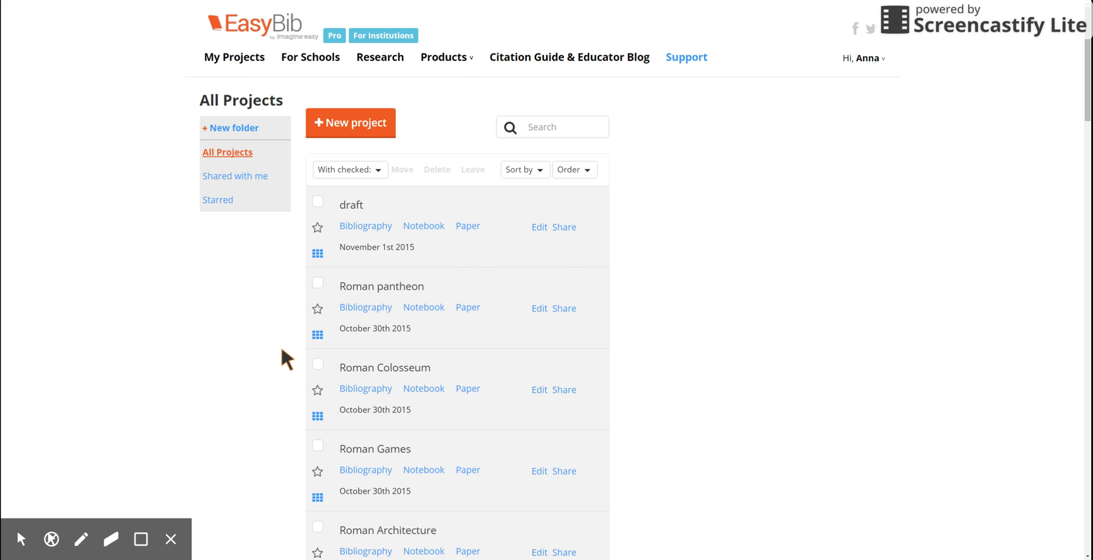
{"action": "left_click", "coordinate": [370, 307]}
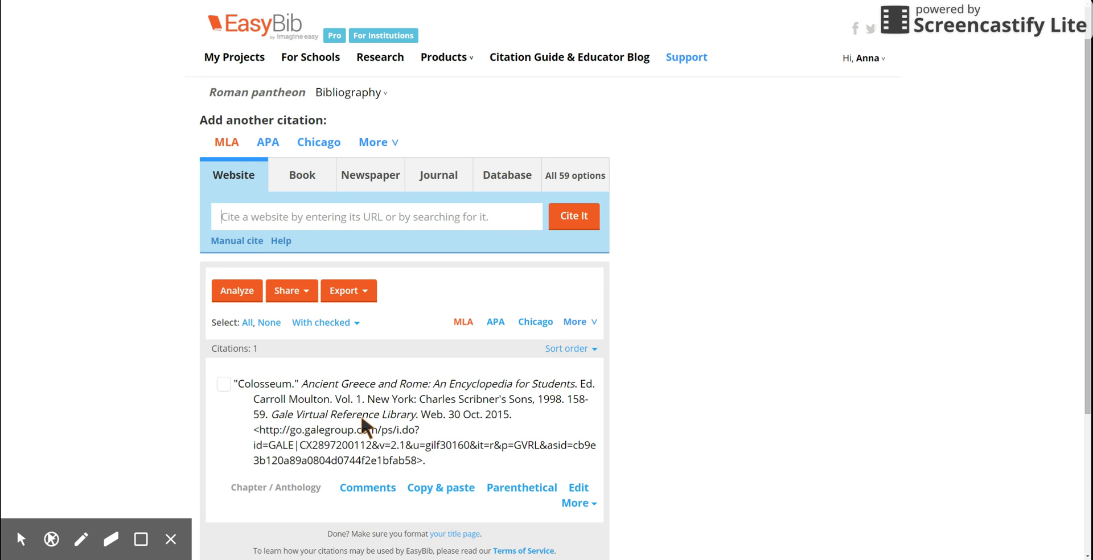
- Open the manual entry form for citing a book in MLA in the Roman pantheon bibliography
{"action": "scroll", "coordinate": [361, 415], "scroll_direction": "down", "scroll_amount": 2}
{"action": "scroll", "coordinate": [359, 413], "scroll_direction": "up", "scroll_amount": 2}
{"action": "left_click", "coordinate": [299, 176]}
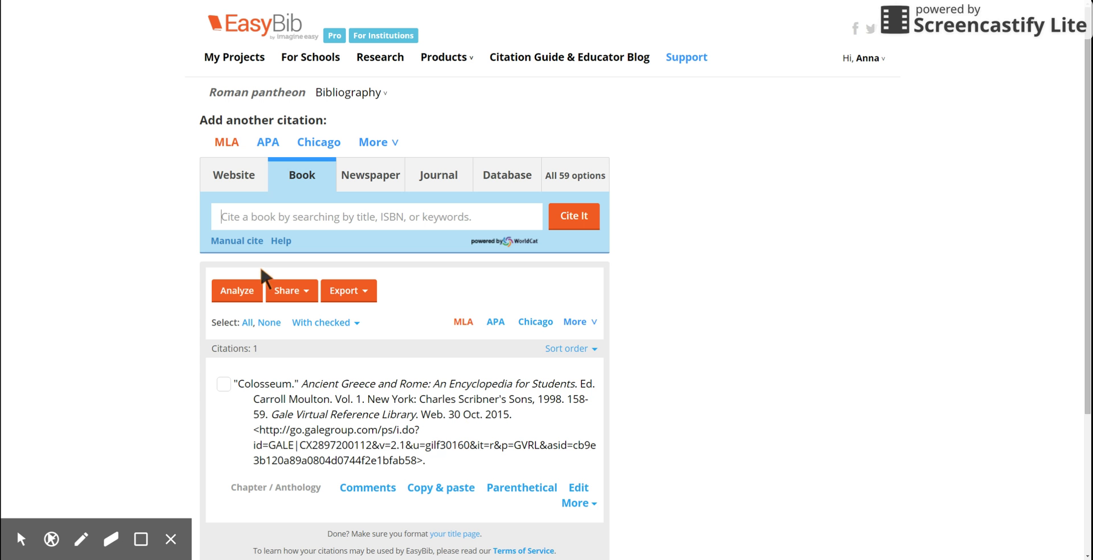
{"action": "left_click", "coordinate": [240, 241]}
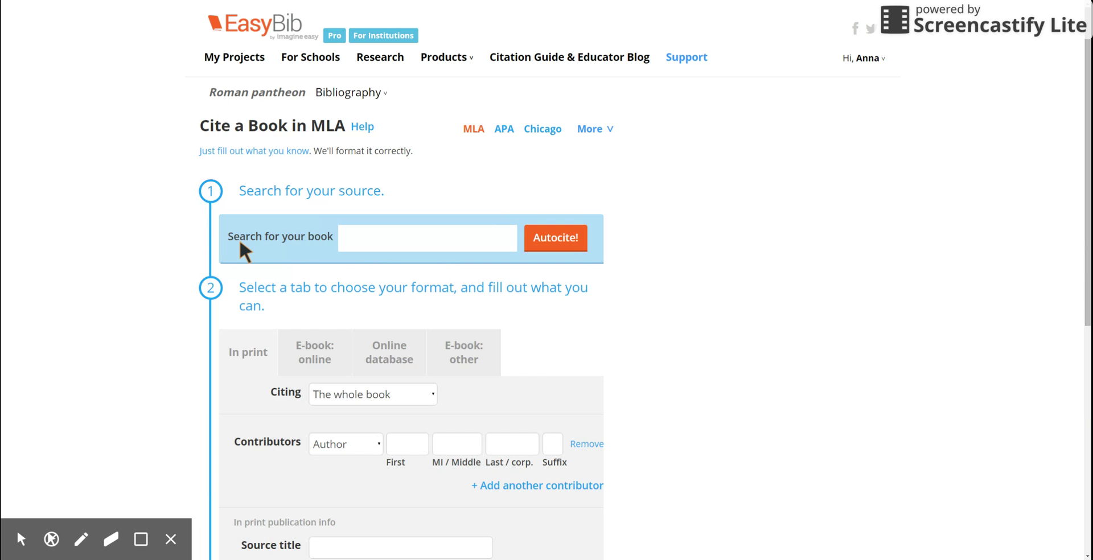
- Add a second contributor row to the book form and set the first contributor's role to Editor
{"action": "scroll", "coordinate": [295, 285], "scroll_direction": "down", "scroll_amount": 3}
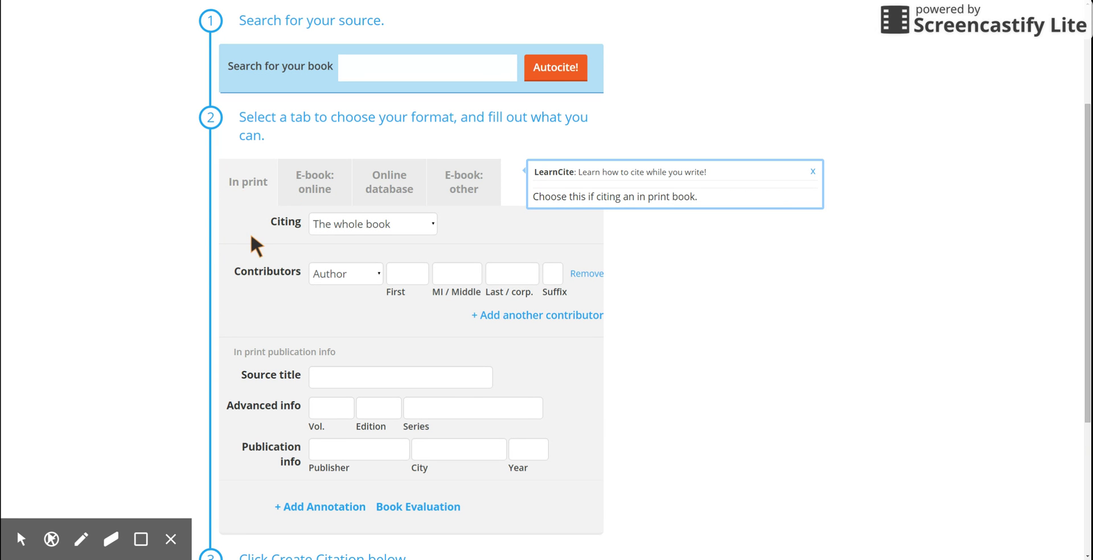
{"action": "scroll", "coordinate": [251, 236], "scroll_direction": "down", "scroll_amount": 1}
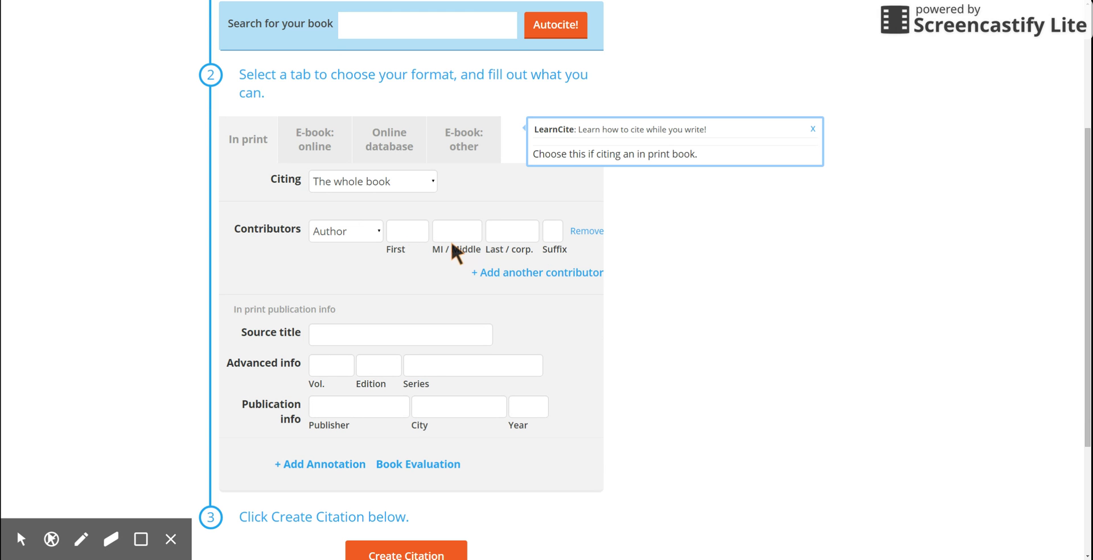
{"action": "left_click", "coordinate": [505, 272]}
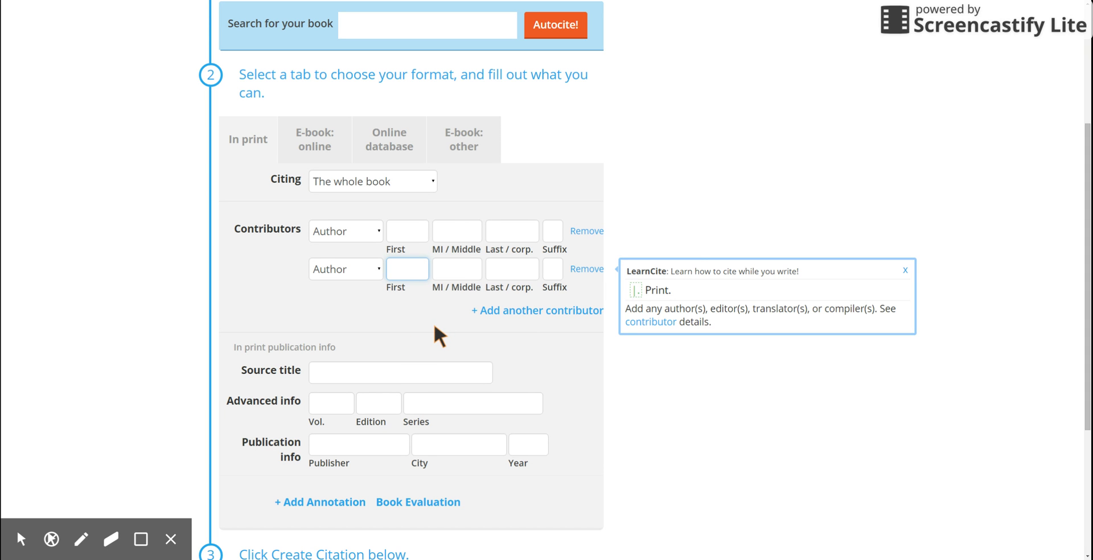
{"action": "left_click", "coordinate": [374, 228]}
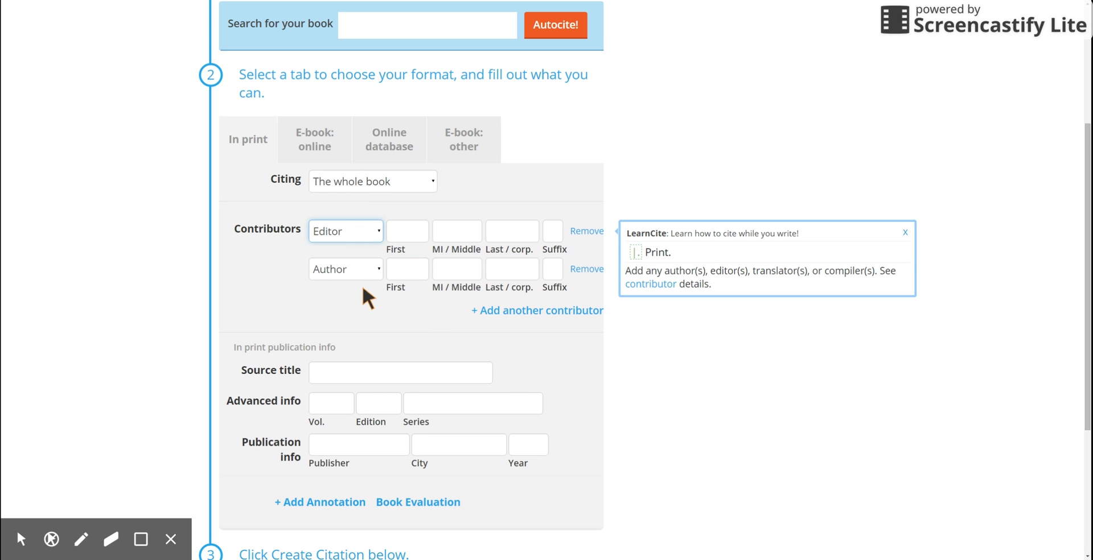
- Switch the book citation's format to Online database
{"action": "scroll", "coordinate": [363, 288], "scroll_direction": "down", "scroll_amount": 1}
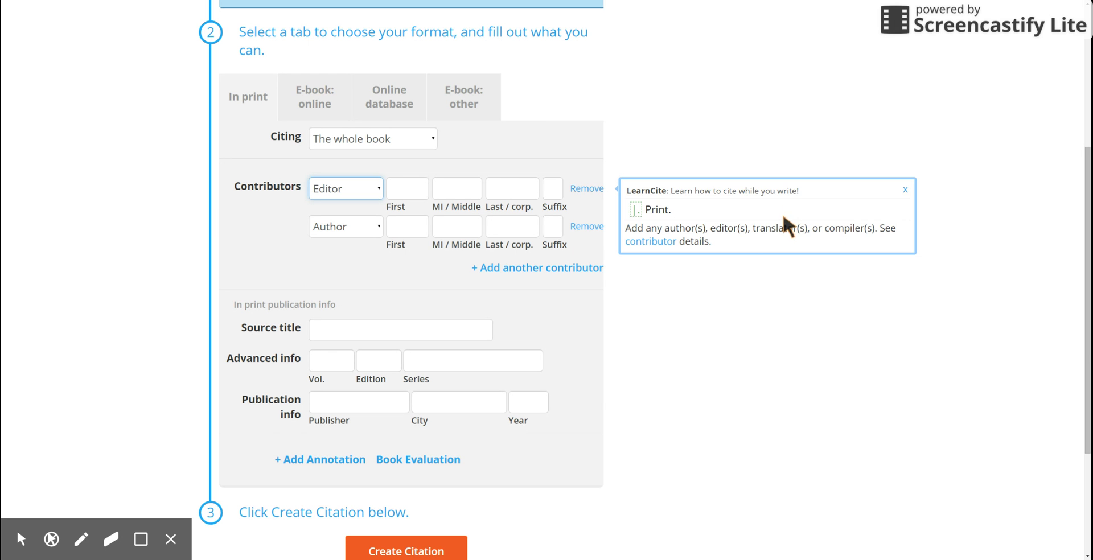
{"action": "mouse_move", "coordinate": [389, 103]}
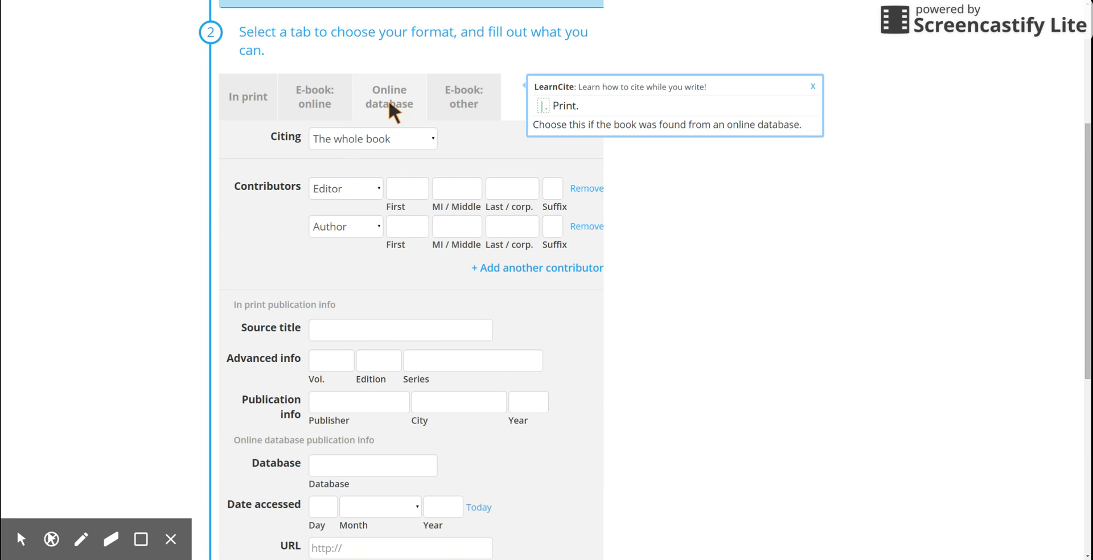
{"action": "scroll", "coordinate": [394, 254], "scroll_direction": "down", "scroll_amount": 1}
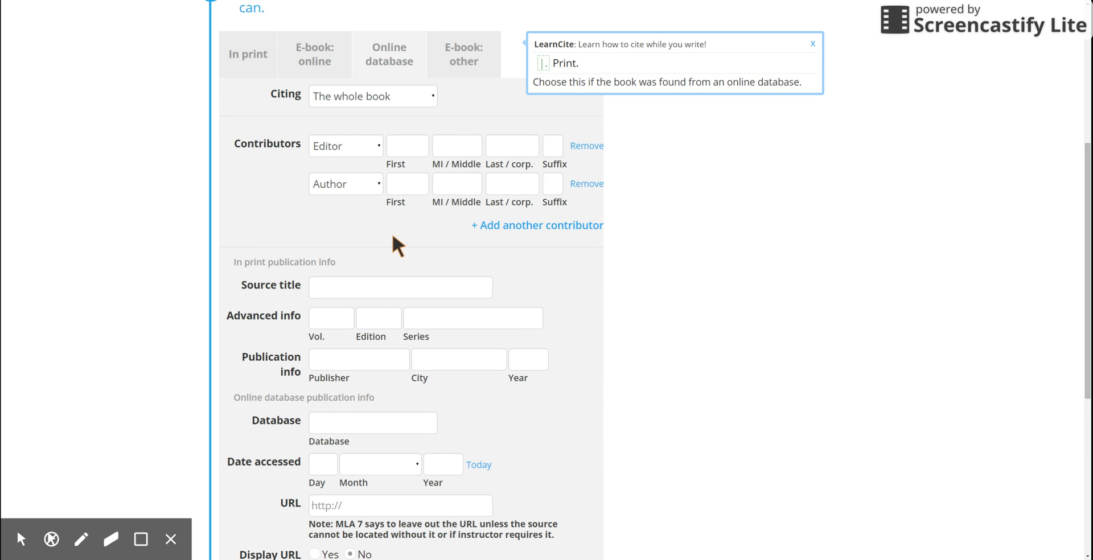
- Remove the second contributor row and set the remaining contributor's role to Author
{"action": "left_click", "coordinate": [589, 183]}
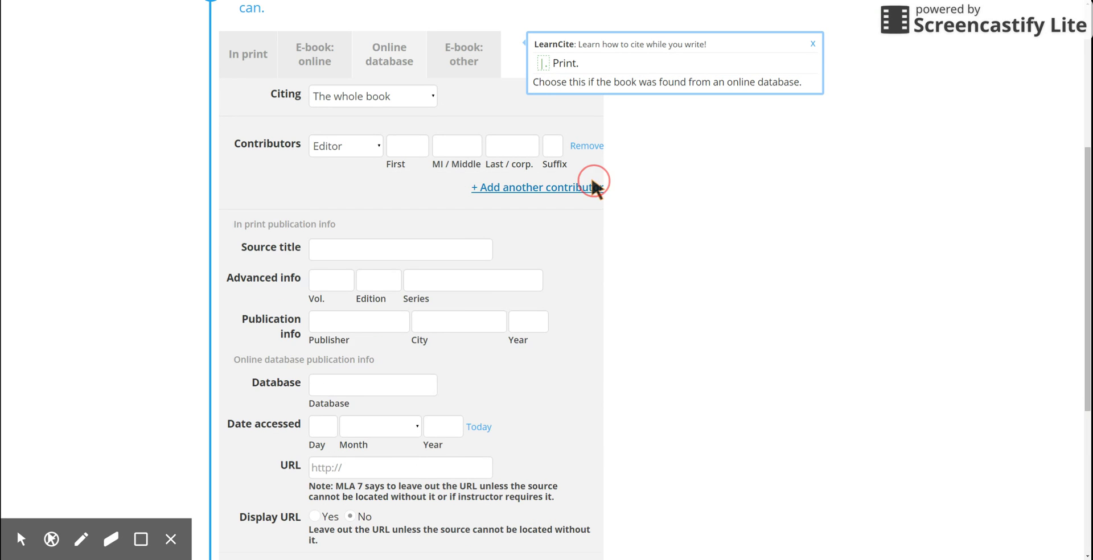
{"action": "left_click", "coordinate": [378, 147]}
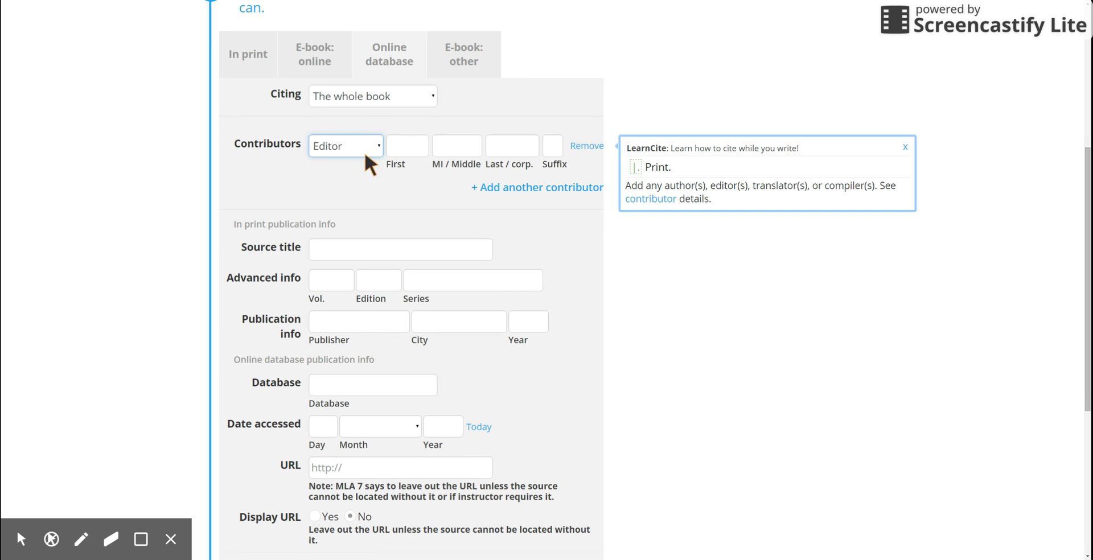
{"action": "left_click", "coordinate": [362, 159]}
- Fill in today's date as the date accessed and set Display URL to Yes in the book form
{"action": "scroll", "coordinate": [490, 214], "scroll_direction": "down", "scroll_amount": 2}
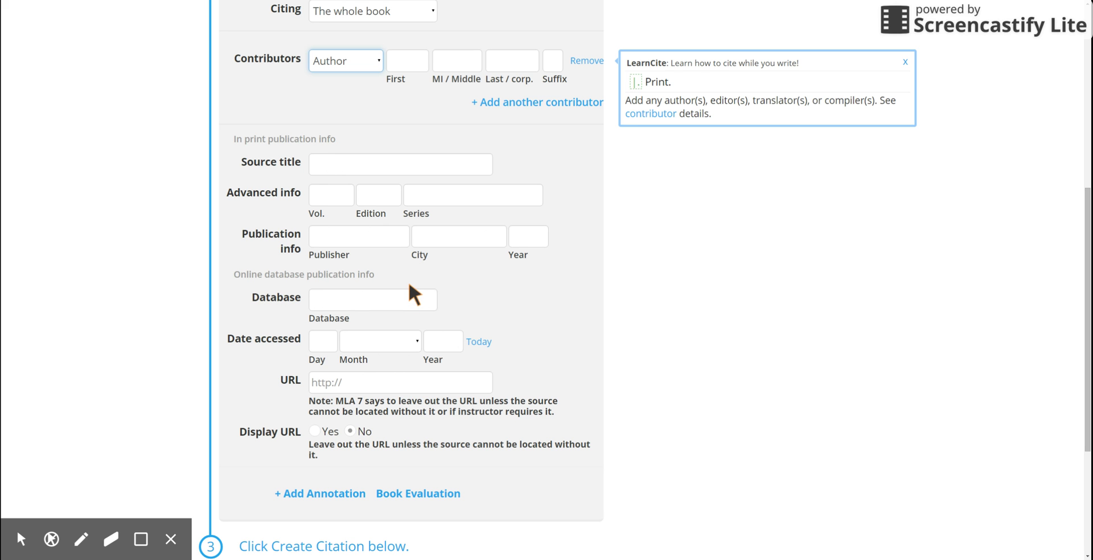
{"action": "left_click", "coordinate": [485, 341]}
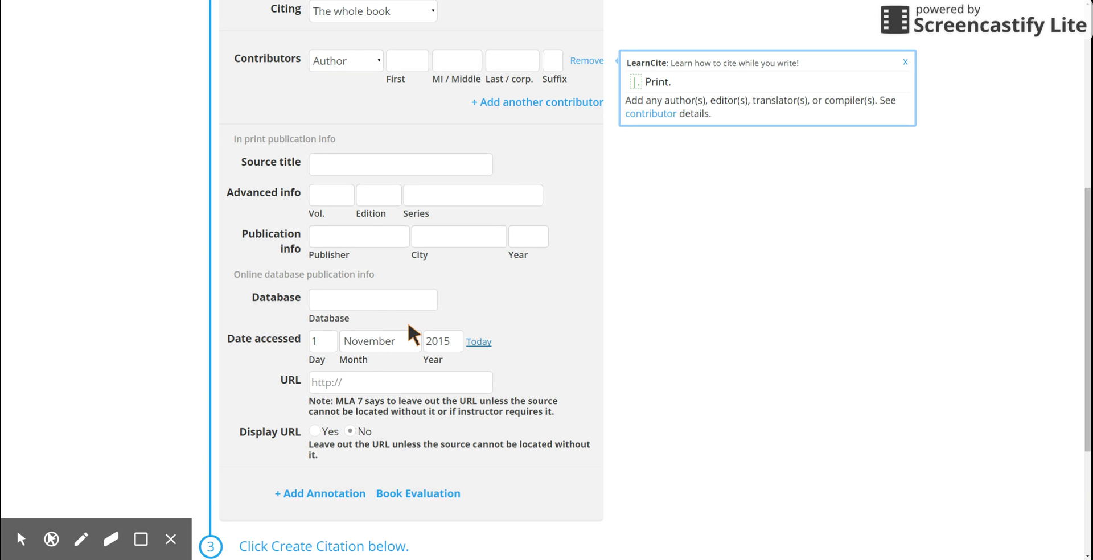
{"action": "scroll", "coordinate": [417, 377], "scroll_direction": "down", "scroll_amount": 2}
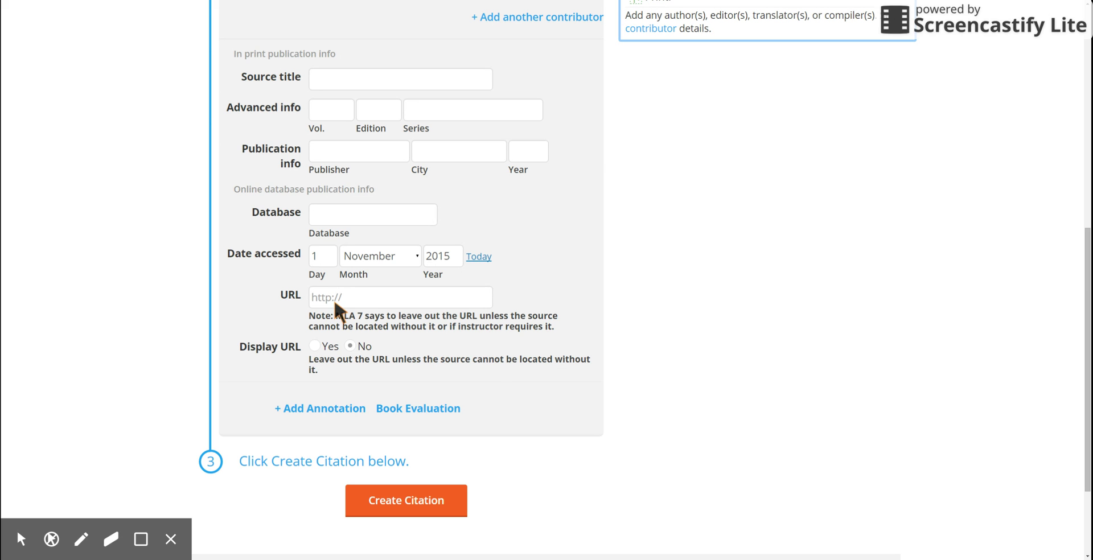
{"action": "left_click", "coordinate": [308, 352]}
- Return to the Roman pantheon bibliography and open the manual entry form for a journal article citation
{"action": "scroll", "coordinate": [358, 505], "scroll_direction": "up", "scroll_amount": 10}
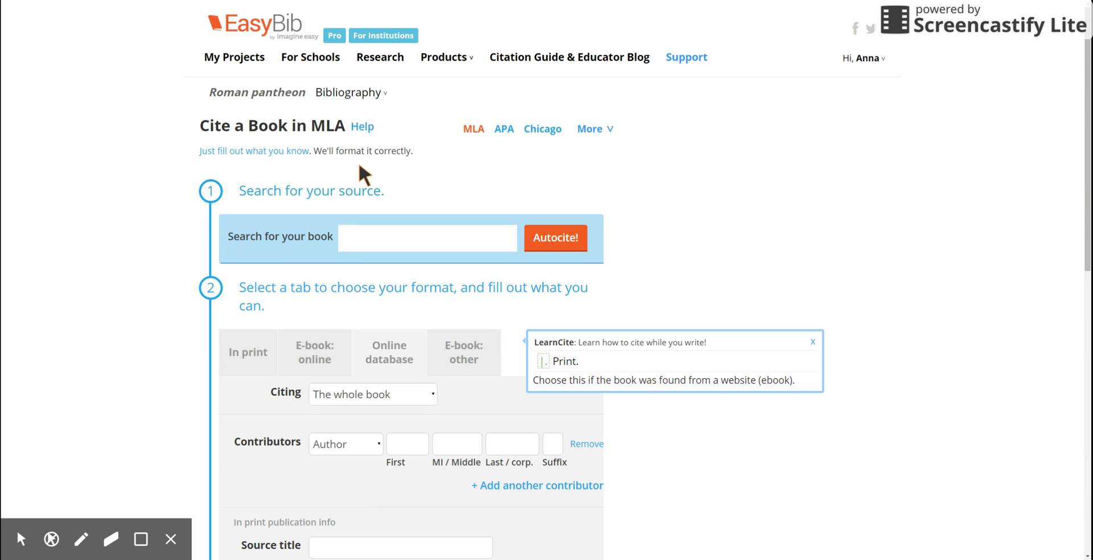
{"action": "left_click", "coordinate": [345, 95]}
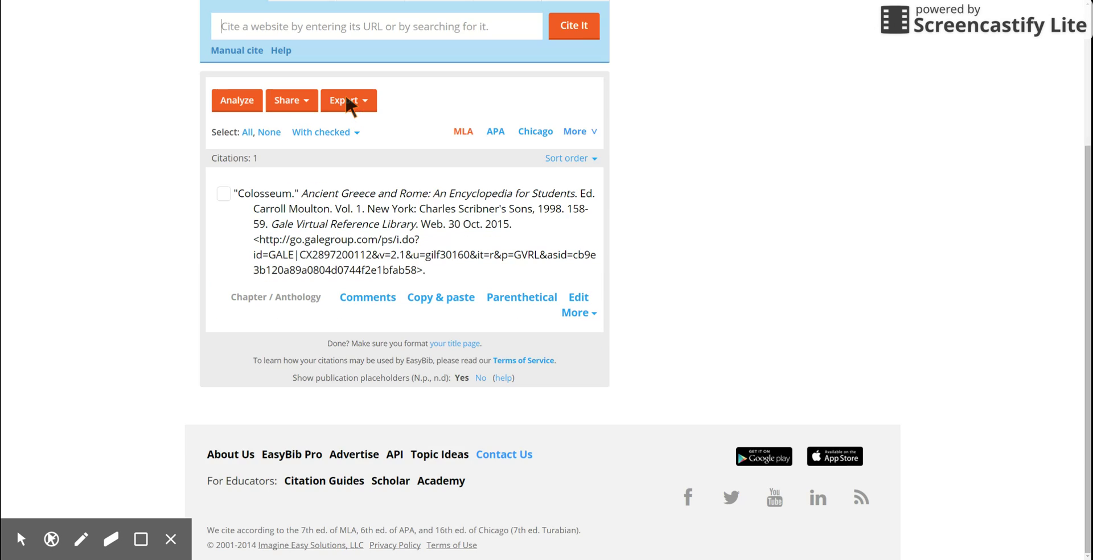
{"action": "scroll", "coordinate": [450, 265], "scroll_direction": "up", "scroll_amount": 3}
{"action": "scroll", "coordinate": [443, 275], "scroll_direction": "up", "scroll_amount": 1}
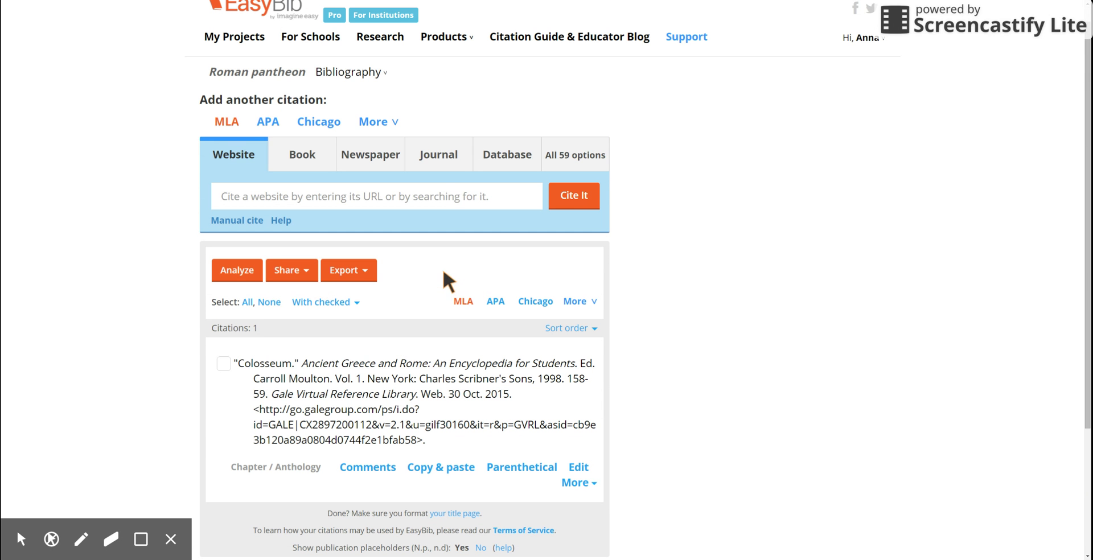
{"action": "left_click", "coordinate": [438, 151]}
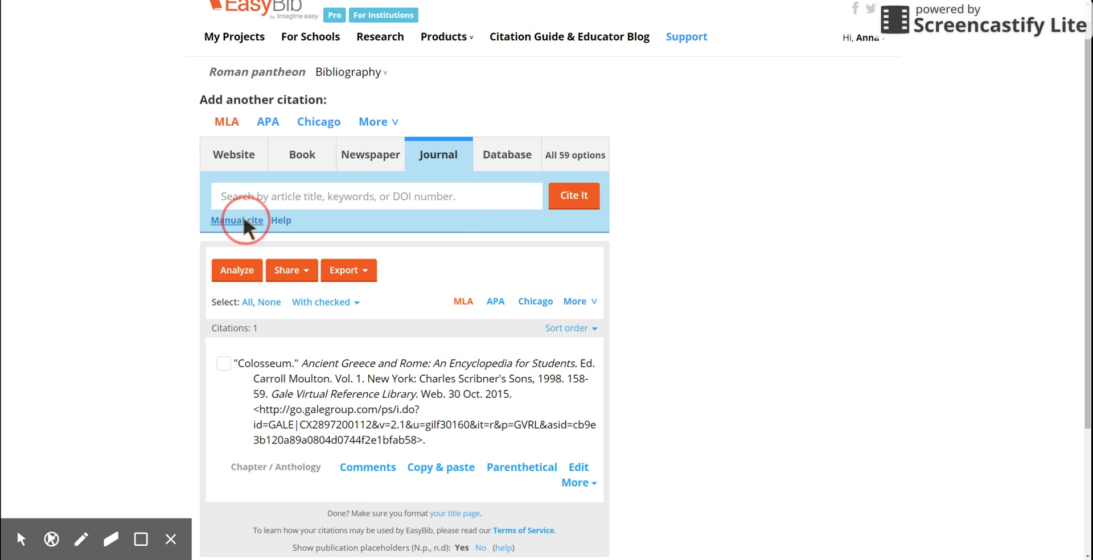
{"action": "scroll", "coordinate": [319, 319], "scroll_direction": "down", "scroll_amount": 2}
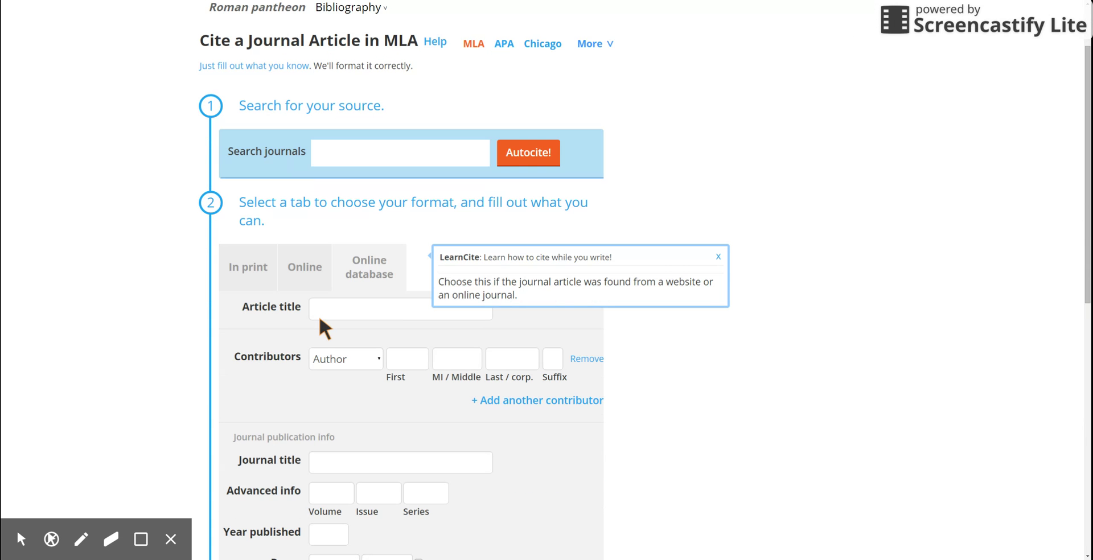
- Look through the journal article form's publication and online database fields, and go back to the project's bibliography
{"action": "scroll", "coordinate": [358, 295], "scroll_direction": "down", "scroll_amount": 6}
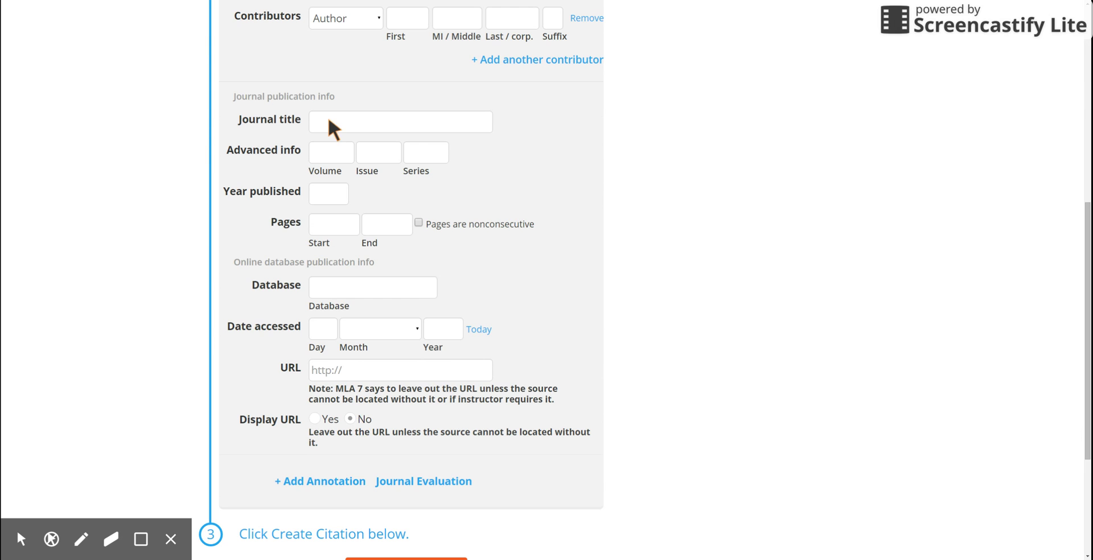
{"action": "scroll", "coordinate": [313, 145], "scroll_direction": "up", "scroll_amount": 1}
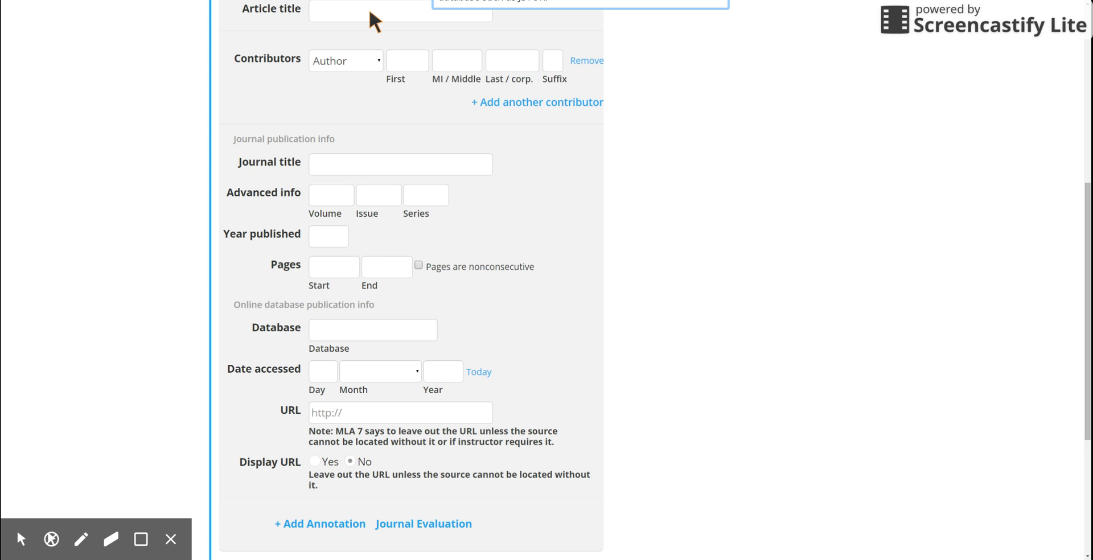
{"action": "scroll", "coordinate": [369, 242], "scroll_direction": "up", "scroll_amount": 7}
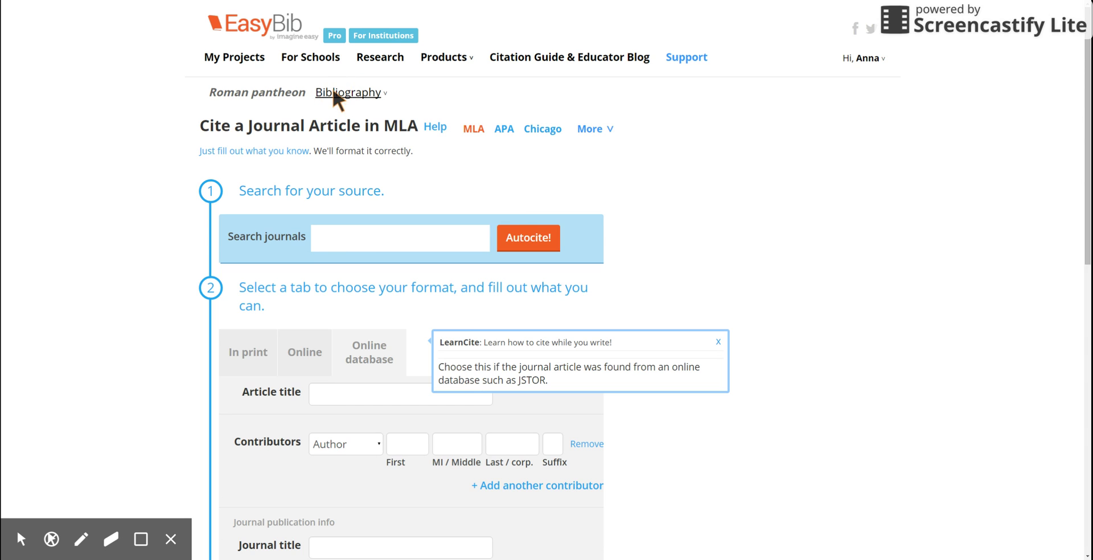
{"action": "left_click", "coordinate": [333, 91]}
{"action": "scroll", "coordinate": [463, 128], "scroll_direction": "down", "scroll_amount": 4}
{"action": "scroll", "coordinate": [463, 178], "scroll_direction": "up", "scroll_amount": 4}
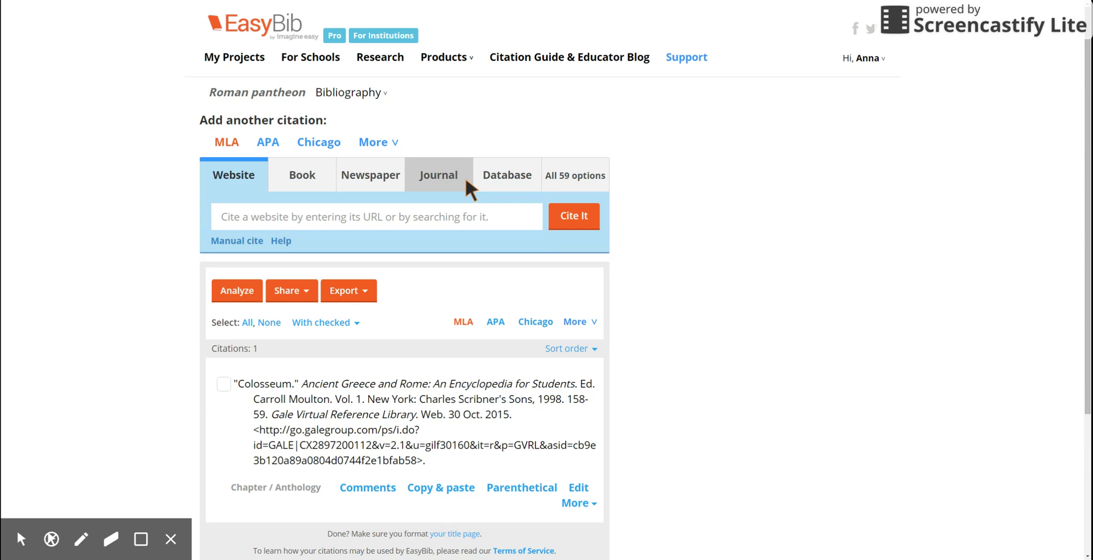
- Start a Film / Online Video citation from the full list of source types and choose the Online database format
{"action": "left_click", "coordinate": [592, 174]}
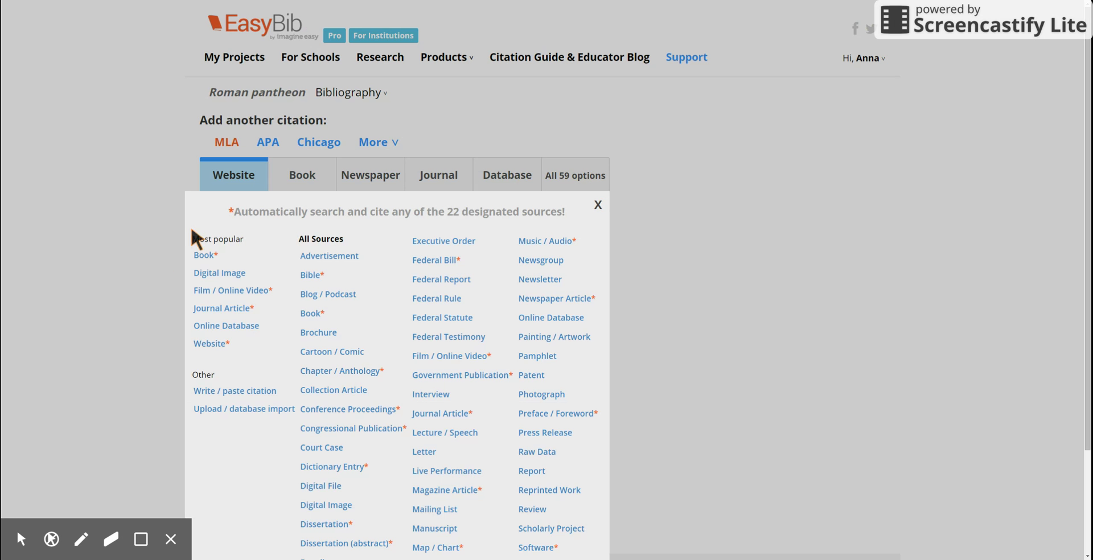
{"action": "left_click", "coordinate": [214, 286]}
{"action": "scroll", "coordinate": [318, 322], "scroll_direction": "down", "scroll_amount": 1}
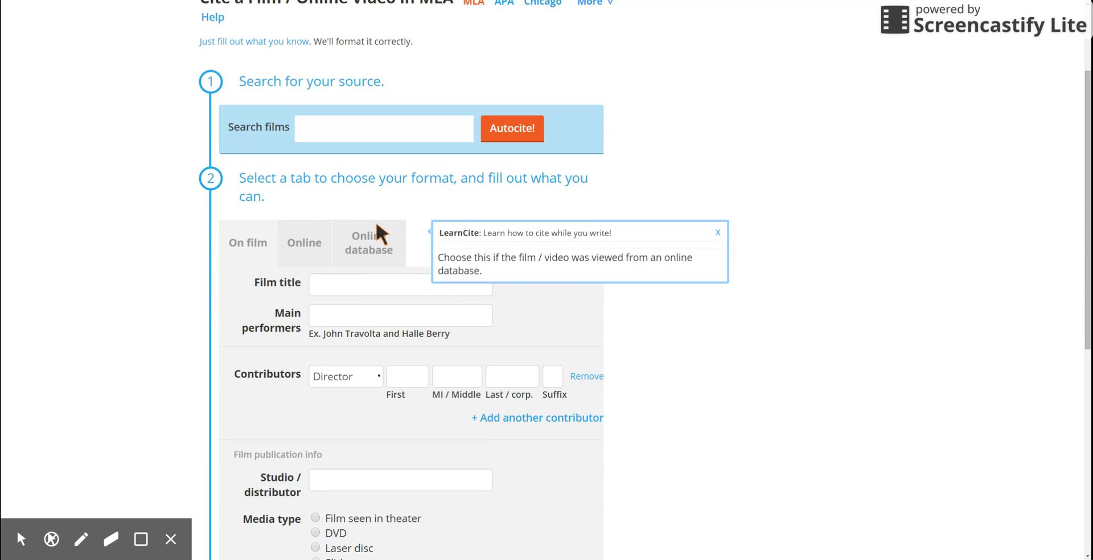
{"action": "left_click", "coordinate": [375, 225]}
{"action": "scroll", "coordinate": [382, 256], "scroll_direction": "down", "scroll_amount": 1}
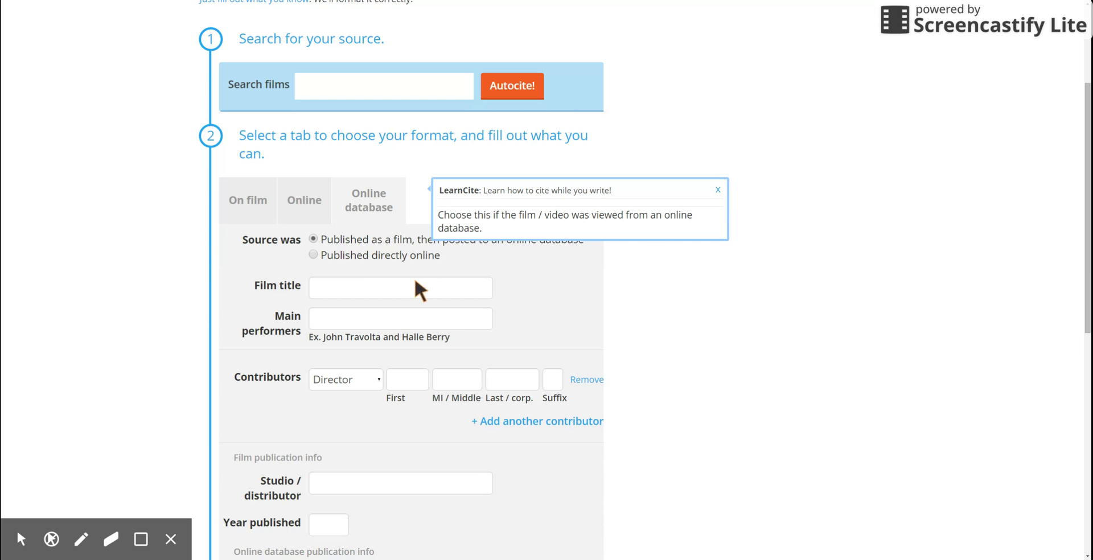
- Close the LearnCite tip and look over the film form's source, contributor and publication fields
{"action": "left_click", "coordinate": [718, 189]}
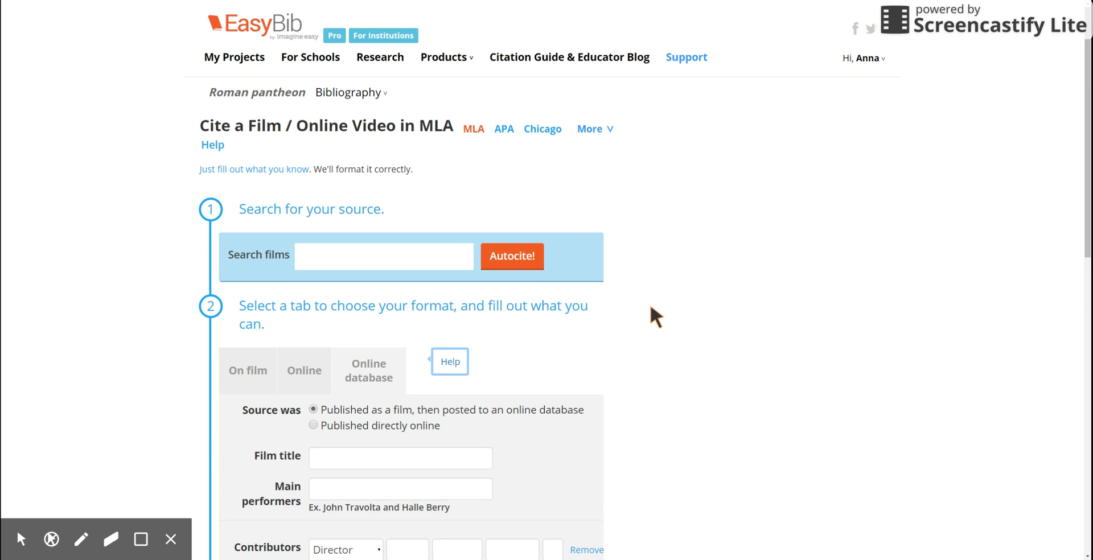
{"action": "scroll", "coordinate": [649, 302], "scroll_direction": "down", "scroll_amount": 2}
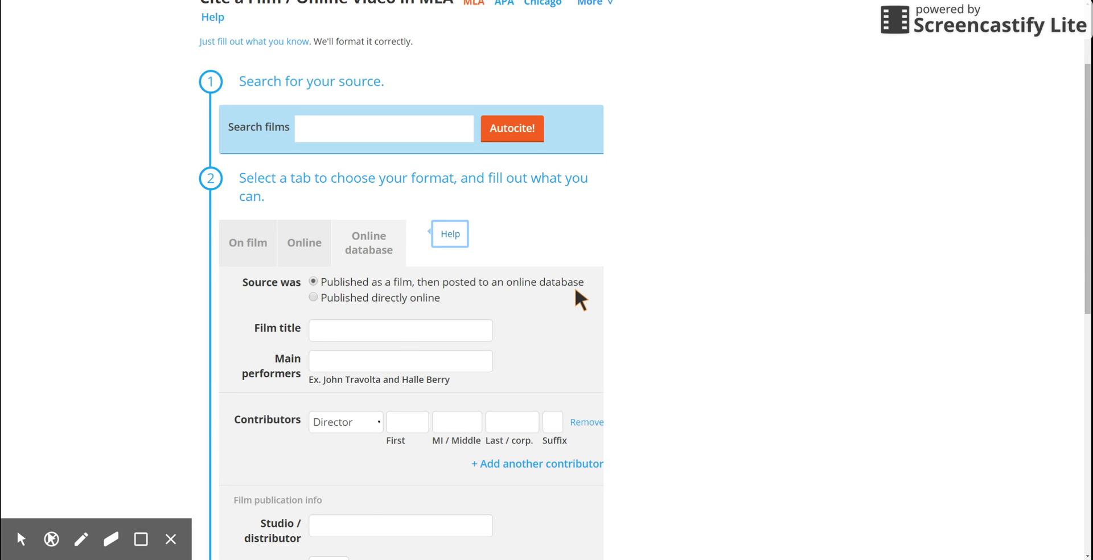
{"action": "scroll", "coordinate": [576, 291], "scroll_direction": "down", "scroll_amount": 2}
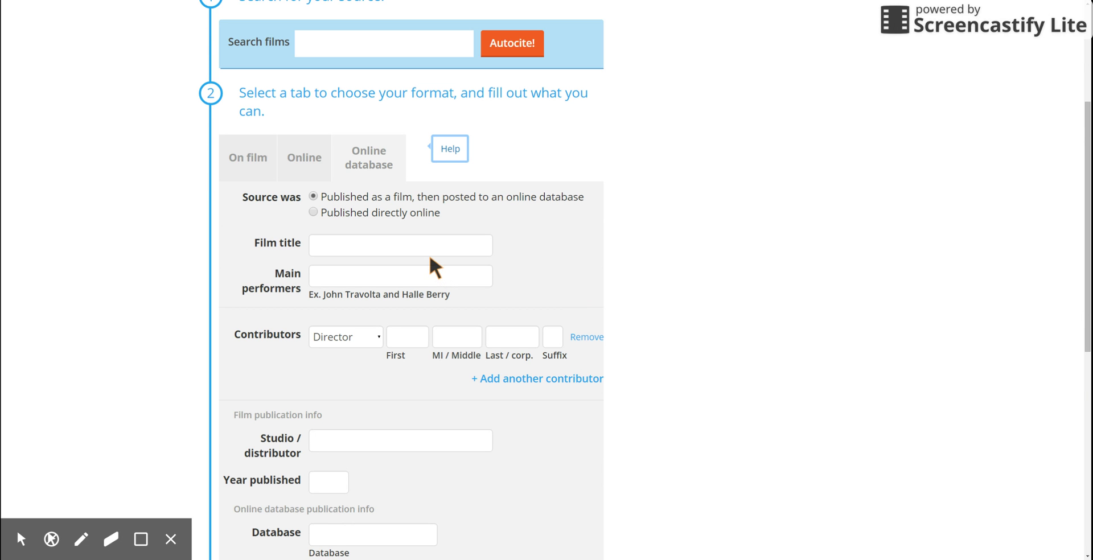
- Check the contributor role field of the film citation form and enter YouTube as the database
{"action": "scroll", "coordinate": [434, 267], "scroll_direction": "down", "scroll_amount": 2}
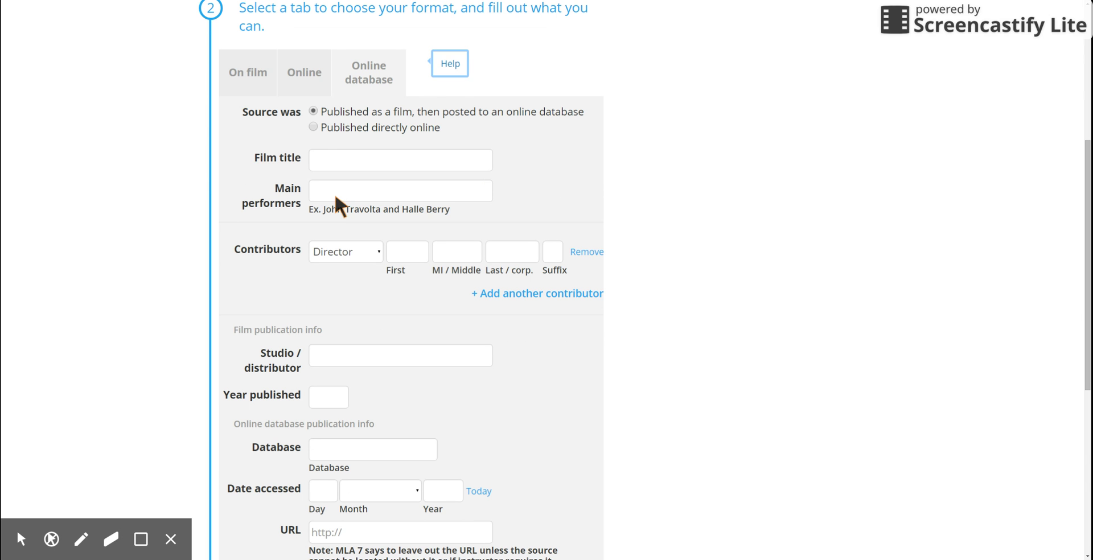
{"action": "left_click", "coordinate": [344, 255]}
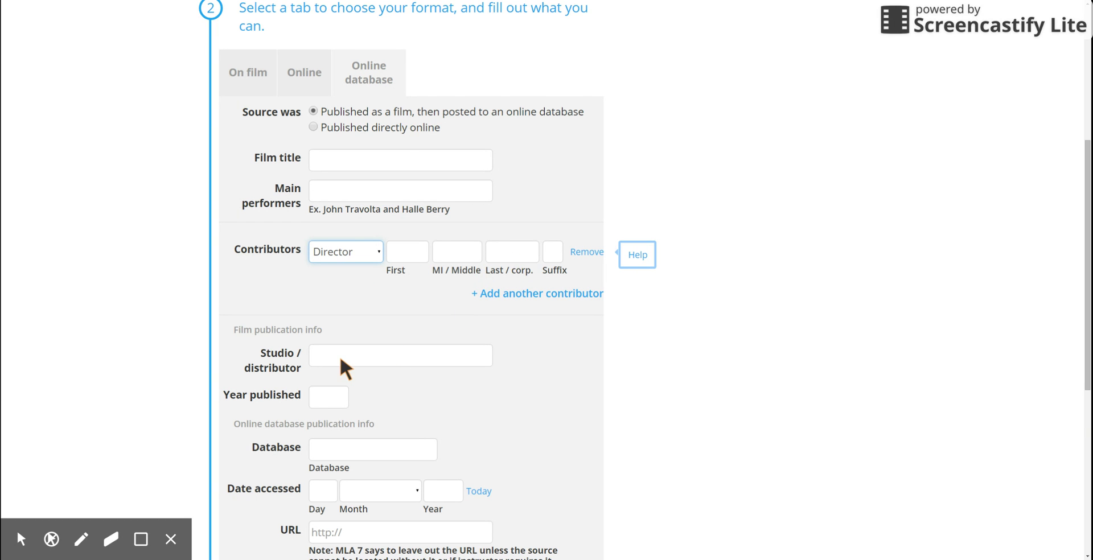
{"action": "scroll", "coordinate": [339, 364], "scroll_direction": "down", "scroll_amount": 3}
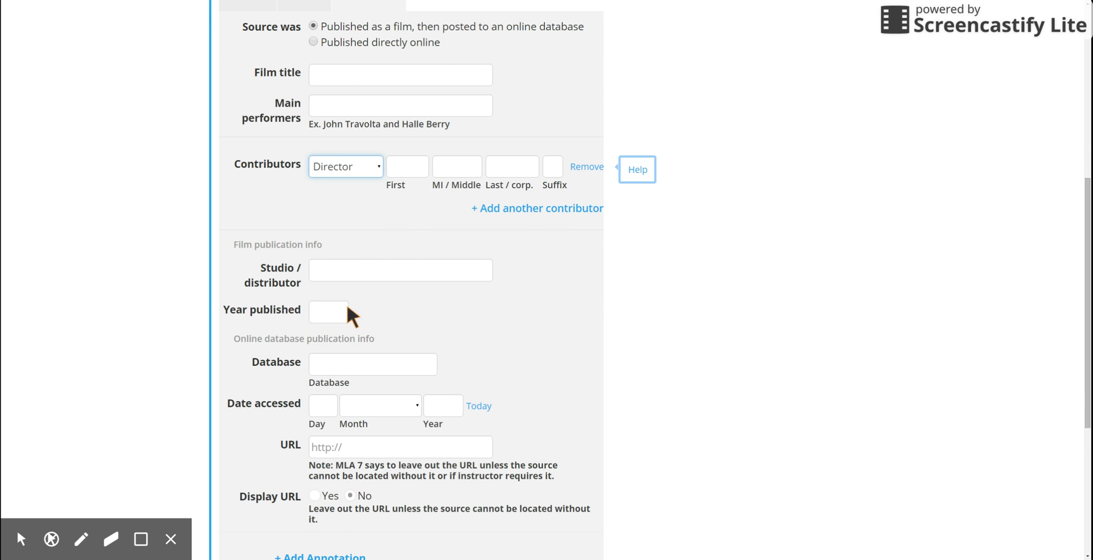
{"action": "scroll", "coordinate": [343, 324], "scroll_direction": "down", "scroll_amount": 2}
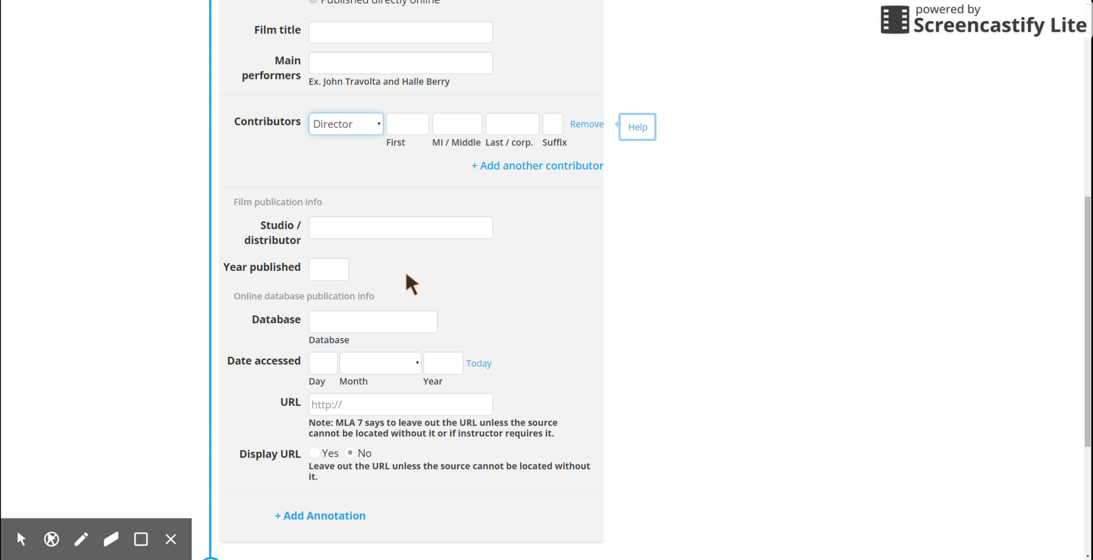
{"action": "left_click", "coordinate": [347, 326]}
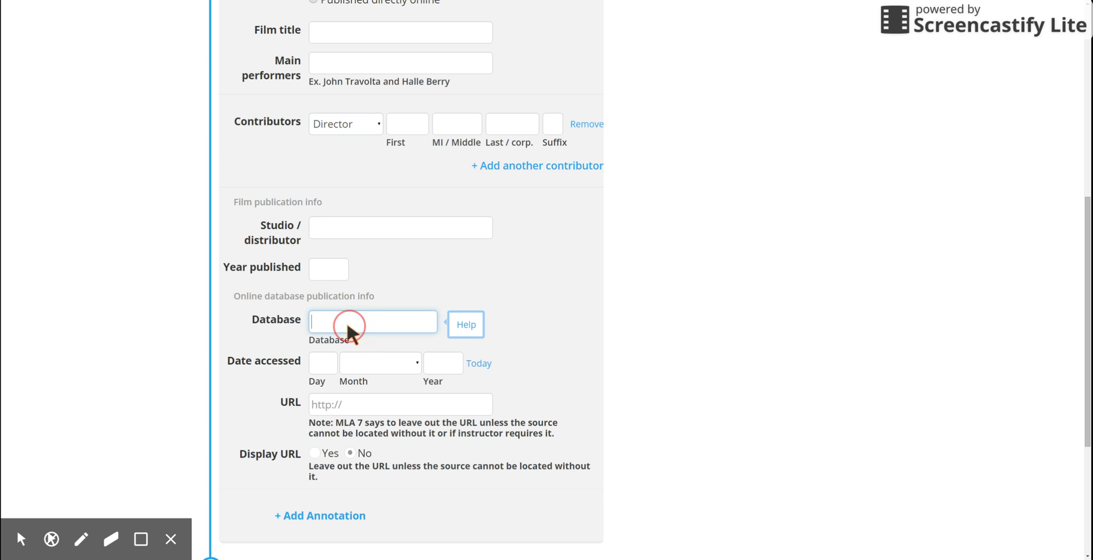
{"action": "type", "text": "YouTube"}
{"action": "left_click", "coordinate": [614, 311]}
- Set the film citation's access date to today, 1 November 2015, and choose to display its URL, ready for creating the citation
{"action": "scroll", "coordinate": [615, 310], "scroll_direction": "down", "scroll_amount": 2}
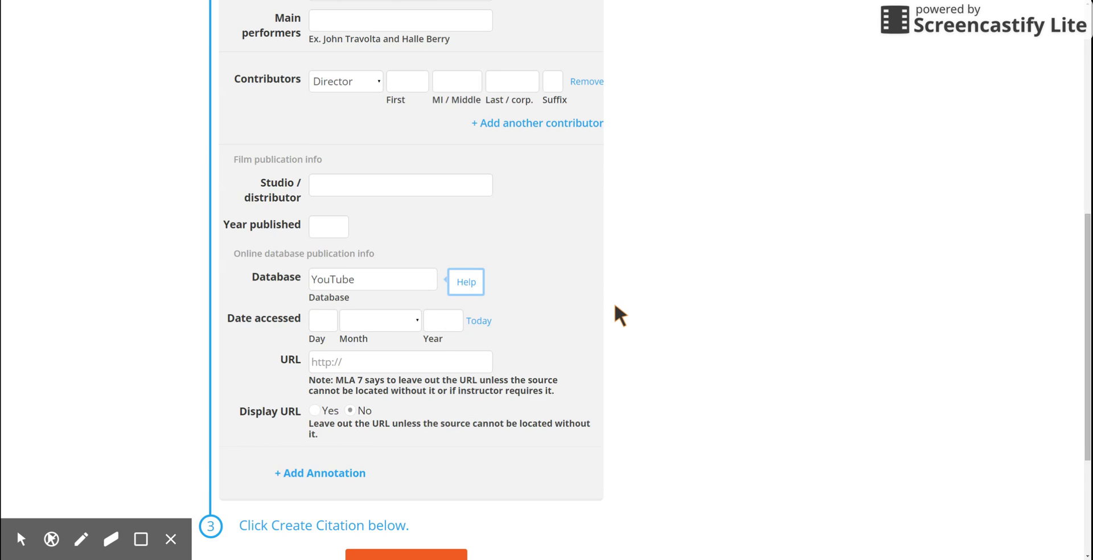
{"action": "left_click", "coordinate": [472, 276]}
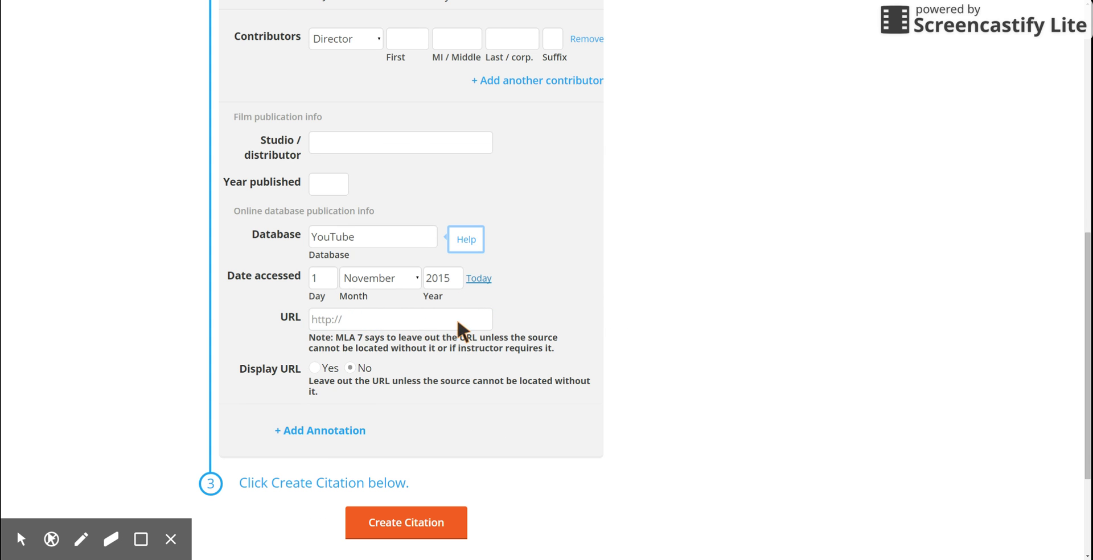
{"action": "left_click", "coordinate": [315, 368]}
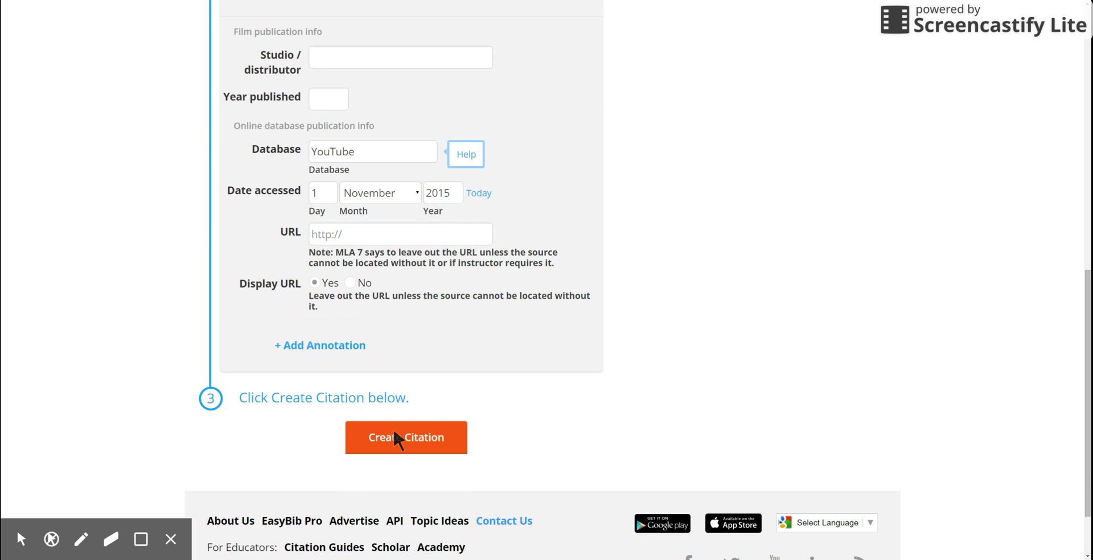
{"action": "left_click", "coordinate": [395, 434]}
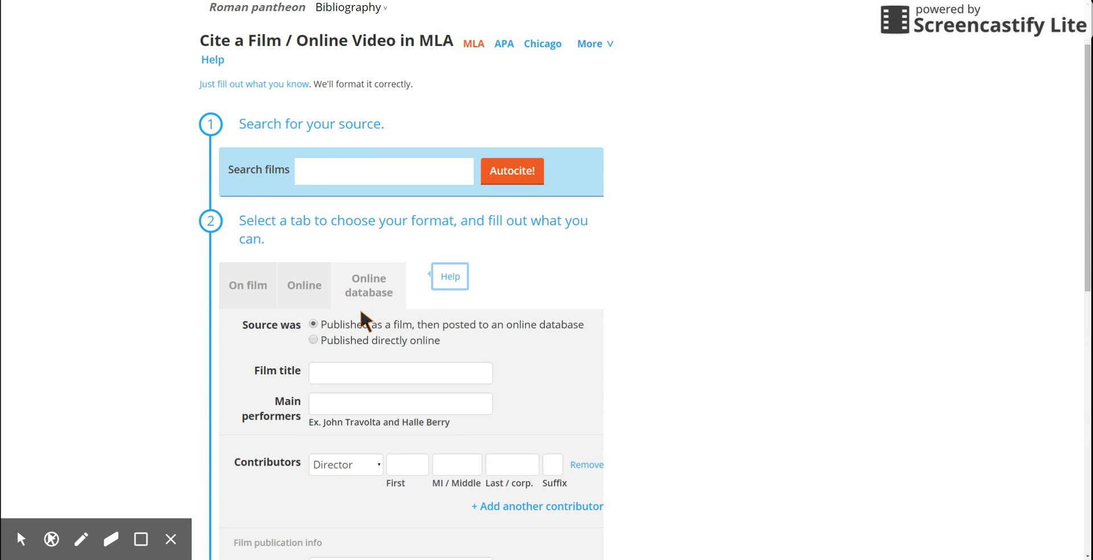
- Return to the Roman pantheon bibliography and start an Encyclopedia Article citation from the full list of source types
{"action": "scroll", "coordinate": [360, 306], "scroll_direction": "up", "scroll_amount": 2}
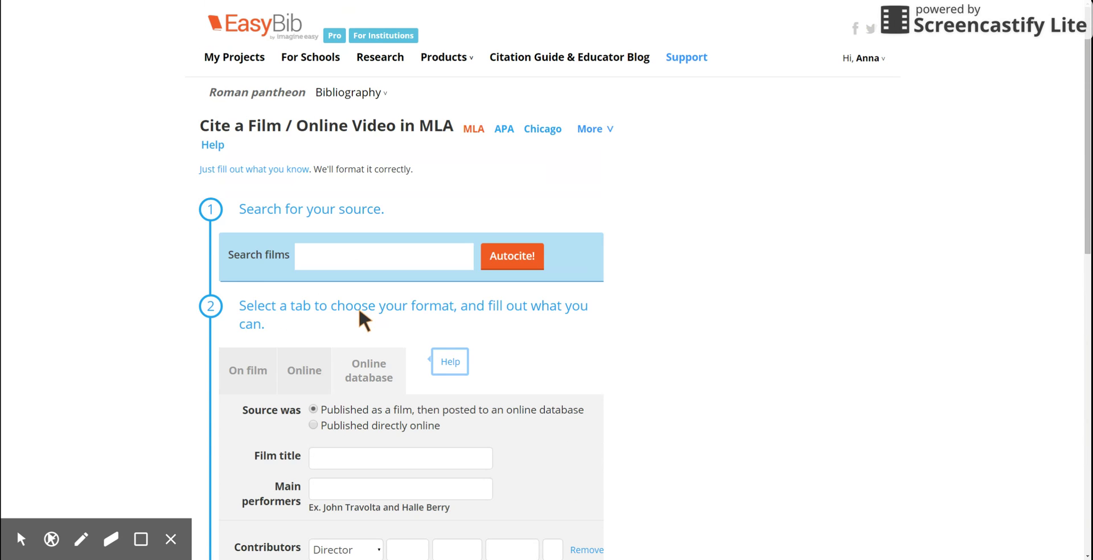
{"action": "left_click", "coordinate": [351, 90]}
{"action": "scroll", "coordinate": [557, 178], "scroll_direction": "down", "scroll_amount": 3}
{"action": "scroll", "coordinate": [481, 256], "scroll_direction": "up", "scroll_amount": 4}
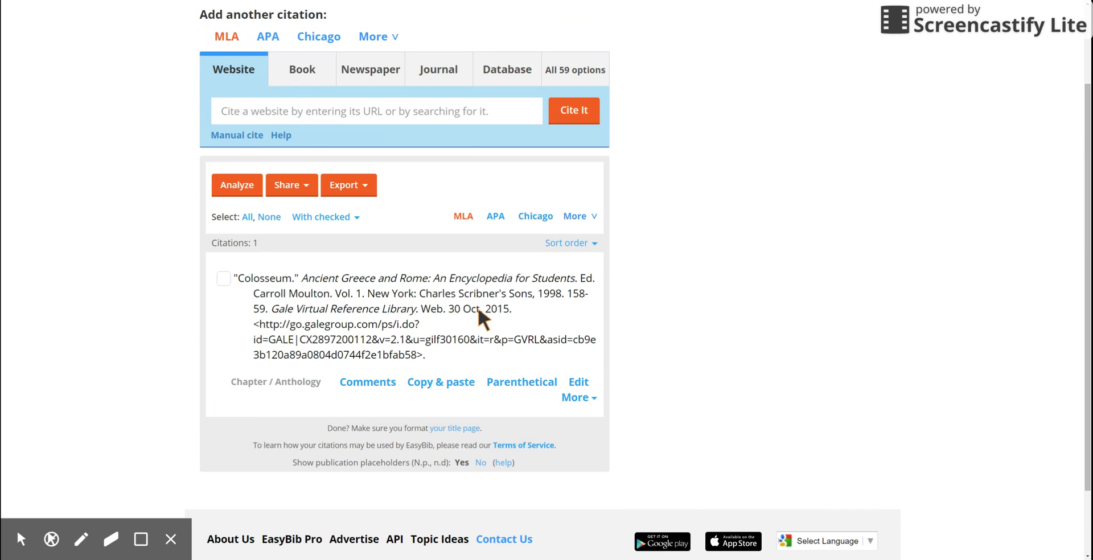
{"action": "left_click", "coordinate": [577, 175]}
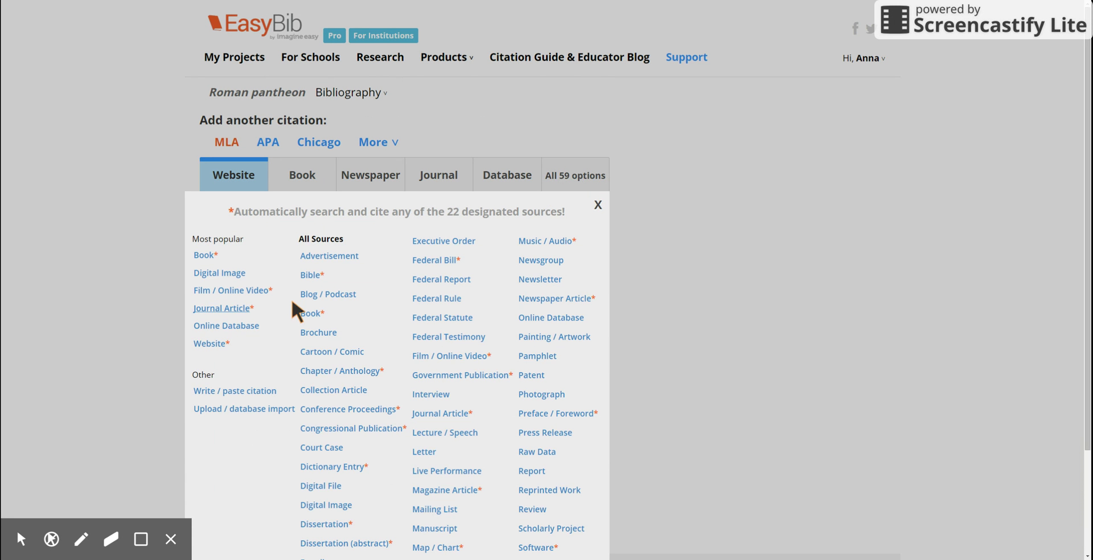
{"action": "scroll", "coordinate": [311, 300], "scroll_direction": "down", "scroll_amount": 3}
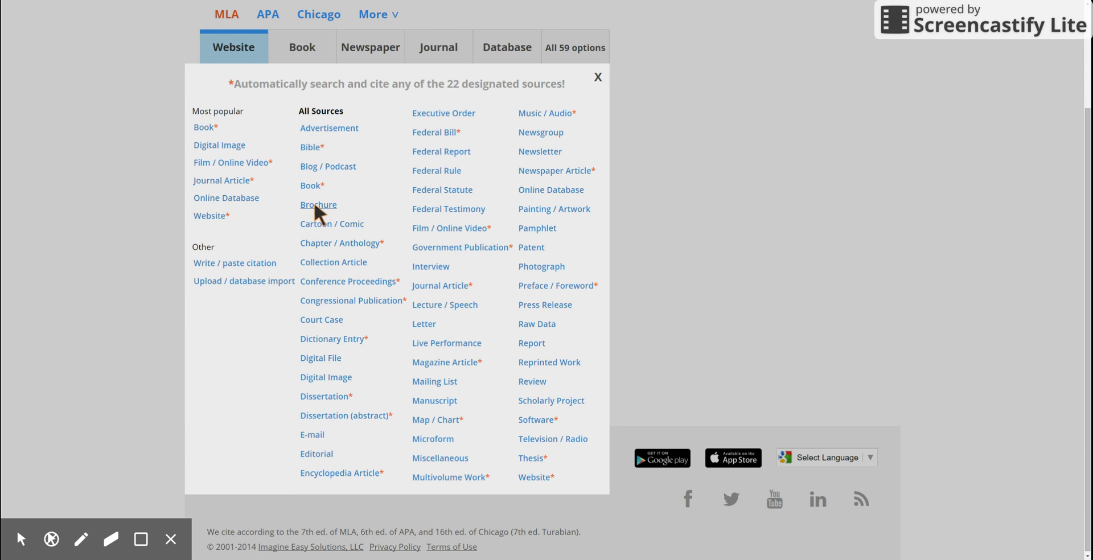
{"action": "left_click", "coordinate": [329, 471]}
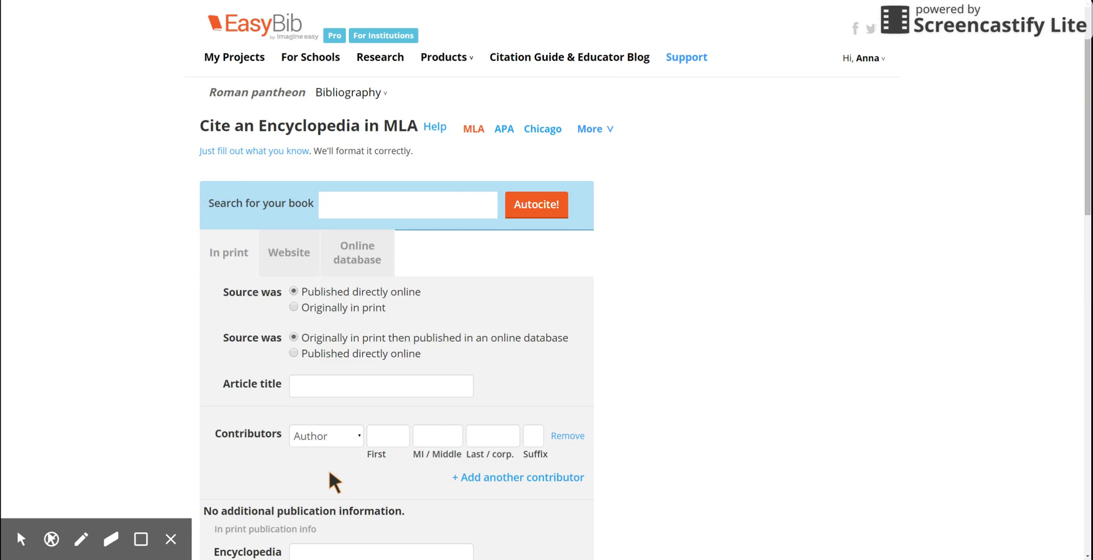
- Choose the Online database format for the encyclopedia citation and mark the source as published directly online
{"action": "scroll", "coordinate": [328, 467], "scroll_direction": "down", "scroll_amount": 3}
{"action": "scroll", "coordinate": [328, 467], "scroll_direction": "down", "scroll_amount": 2}
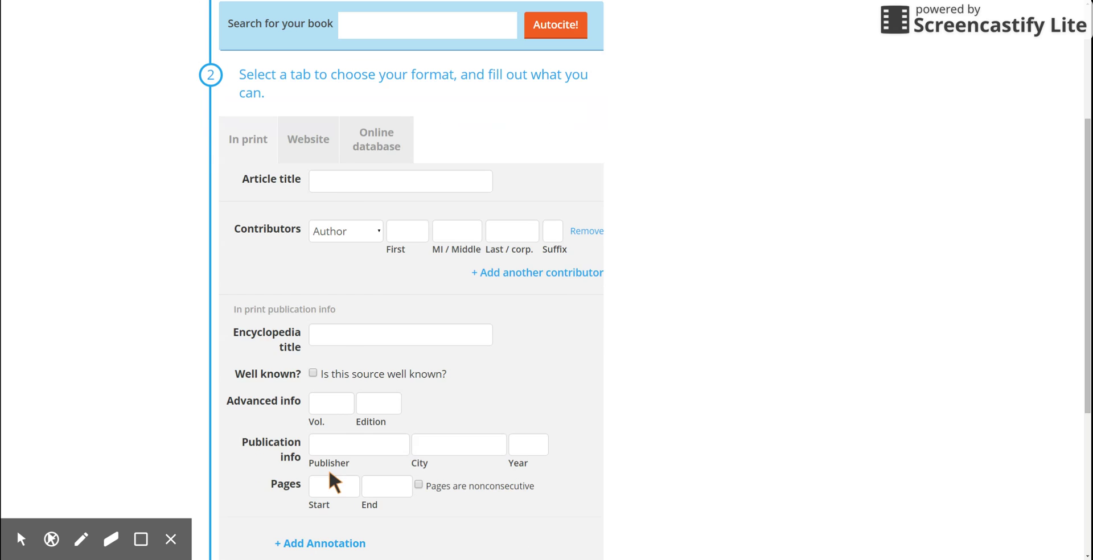
{"action": "left_click", "coordinate": [377, 142]}
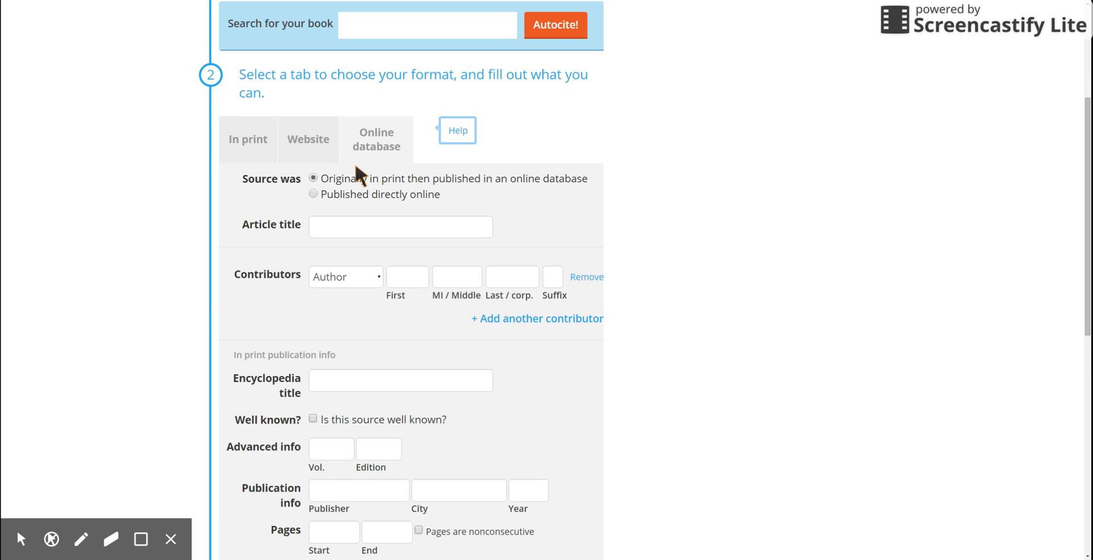
{"action": "left_click", "coordinate": [314, 194]}
- Examine the encyclopedia form's article title, contributor, online publication and date fields down to the citation creation option
{"action": "scroll", "coordinate": [324, 312], "scroll_direction": "down", "scroll_amount": 2}
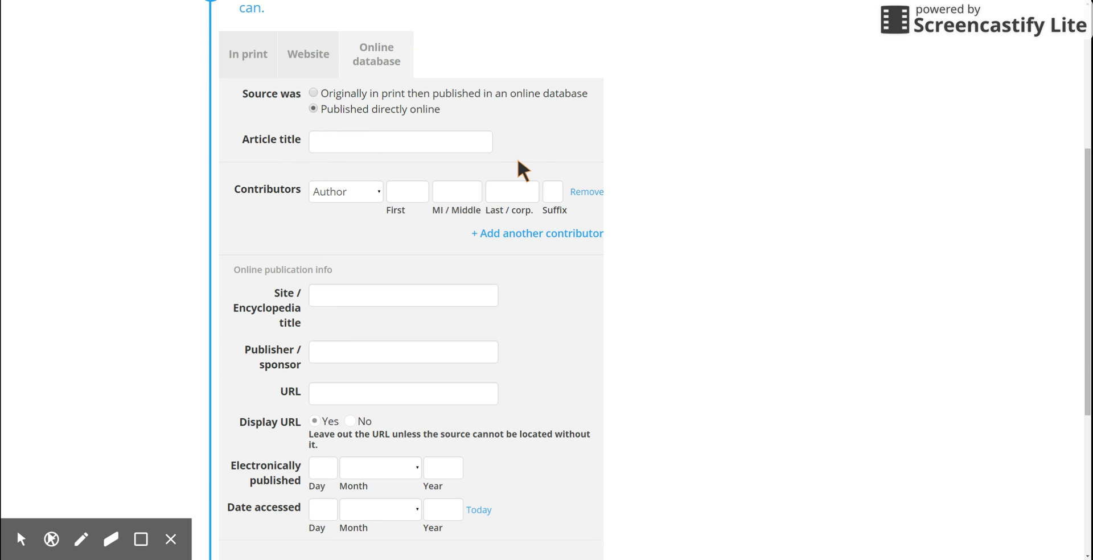
{"action": "scroll", "coordinate": [434, 165], "scroll_direction": "down", "scroll_amount": 1}
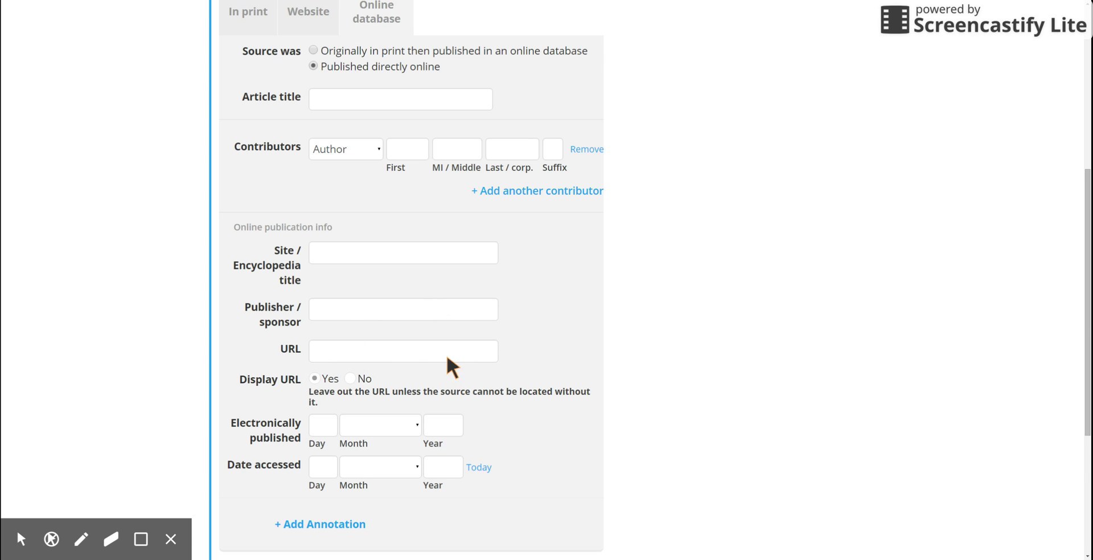
{"action": "left_click", "coordinate": [439, 424]}
{"action": "scroll", "coordinate": [422, 429], "scroll_direction": "down", "scroll_amount": 2}
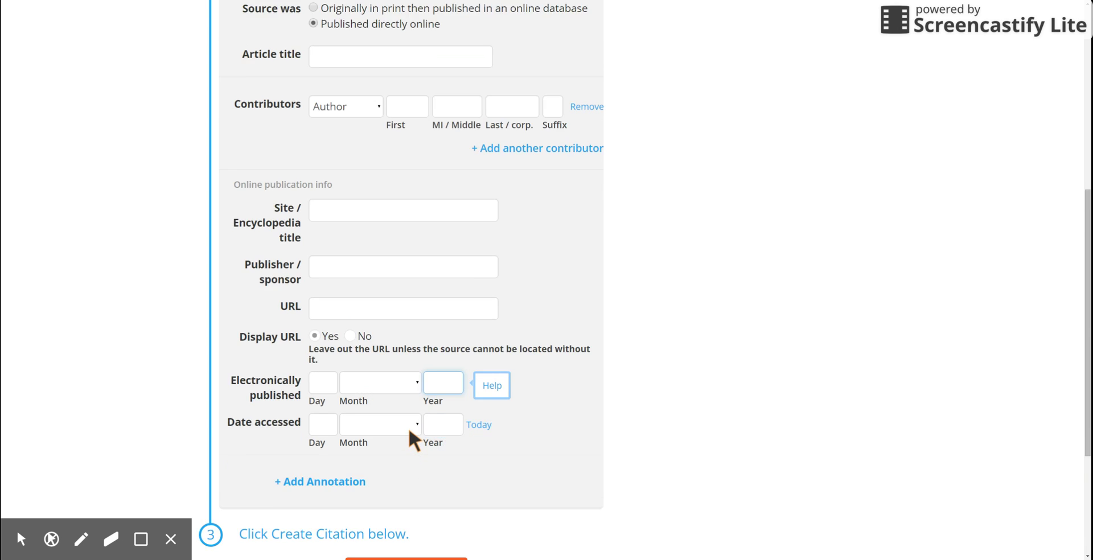
{"action": "scroll", "coordinate": [411, 432], "scroll_direction": "down", "scroll_amount": 1}
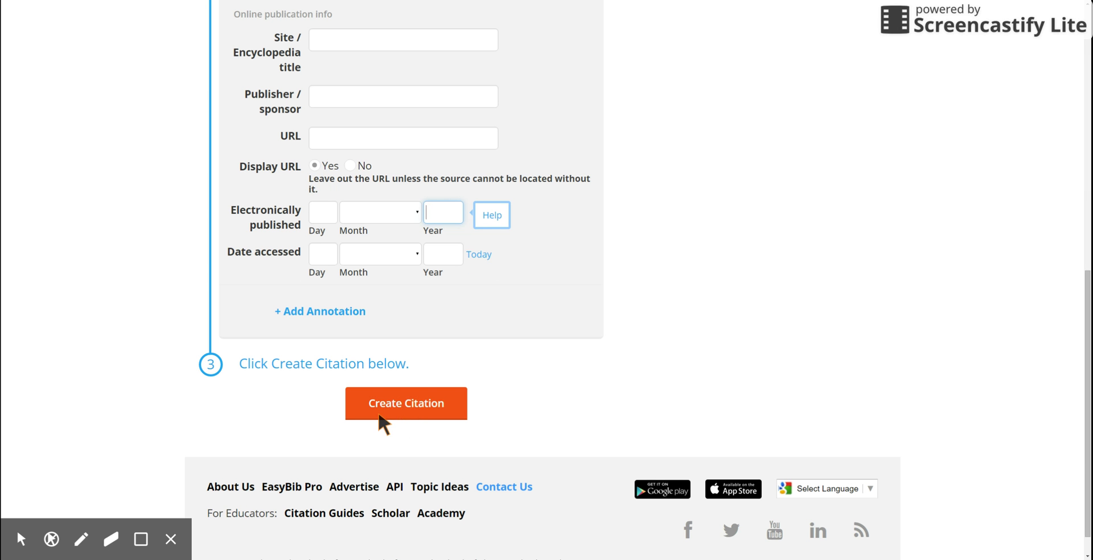
{"action": "scroll", "coordinate": [378, 412], "scroll_direction": "up", "scroll_amount": 6}
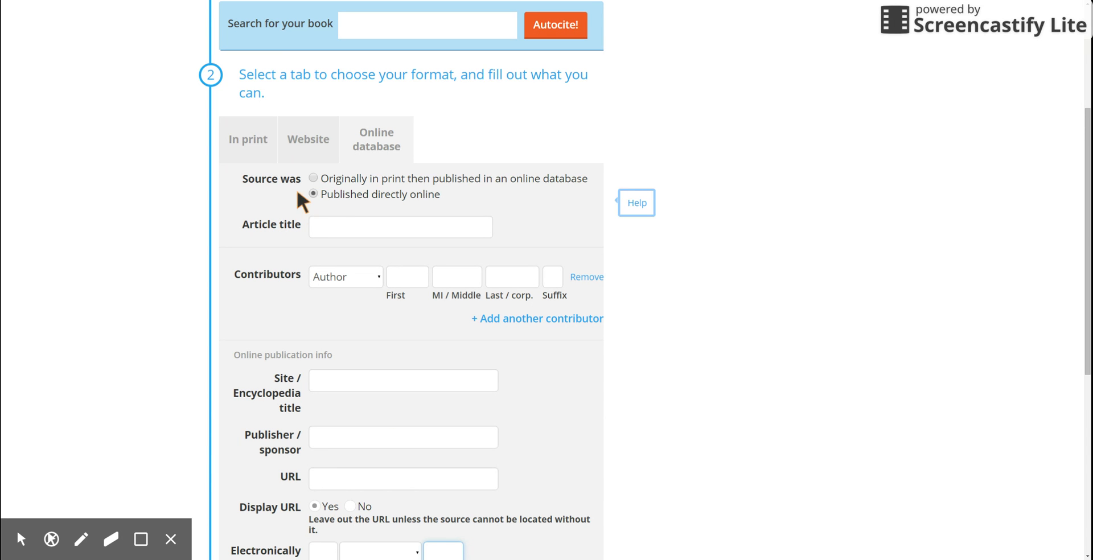
- Go back to the project's bibliography and start a Digital Image citation from the full list of source types
{"action": "scroll", "coordinate": [396, 236], "scroll_direction": "up", "scroll_amount": 4}
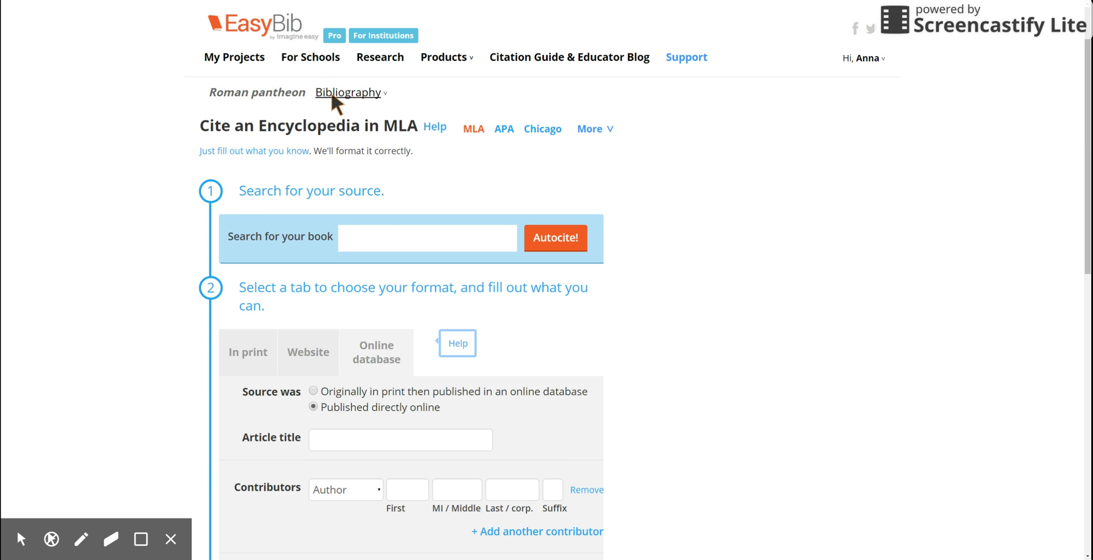
{"action": "left_click", "coordinate": [330, 96]}
{"action": "scroll", "coordinate": [494, 159], "scroll_direction": "down", "scroll_amount": 3}
{"action": "scroll", "coordinate": [453, 257], "scroll_direction": "up", "scroll_amount": 4}
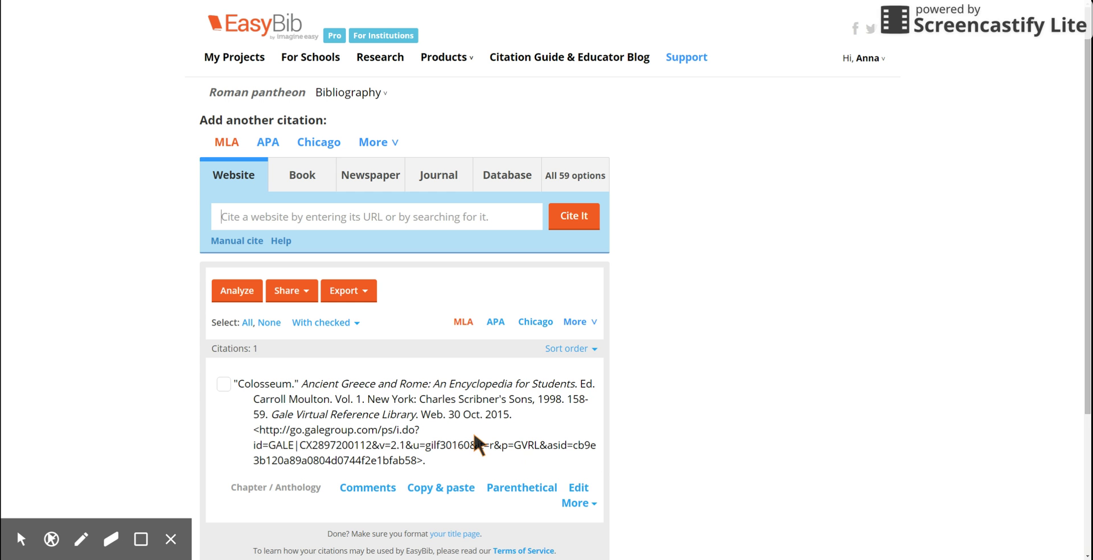
{"action": "left_click", "coordinate": [571, 169]}
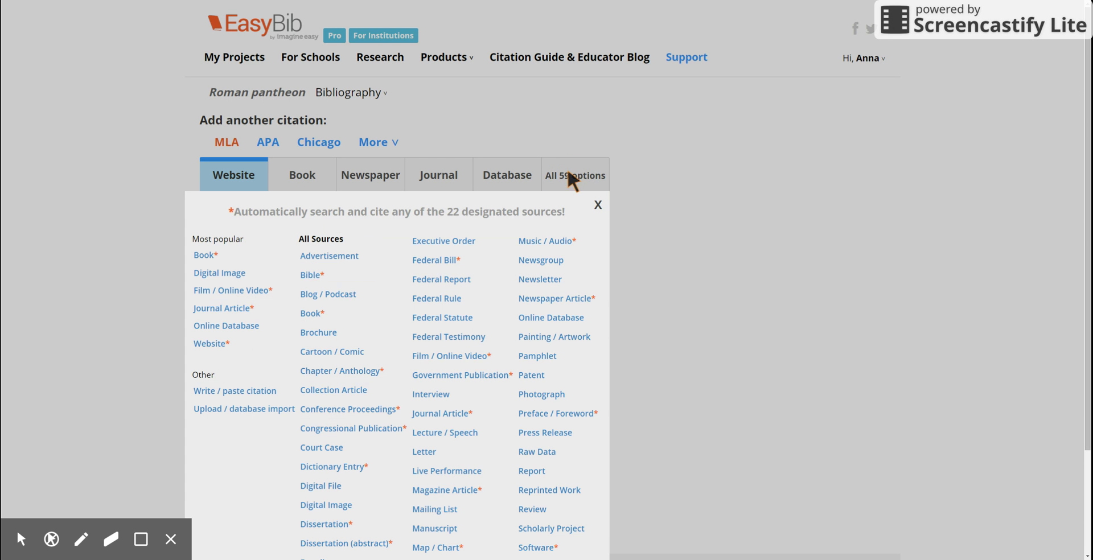
{"action": "left_click", "coordinate": [220, 273]}
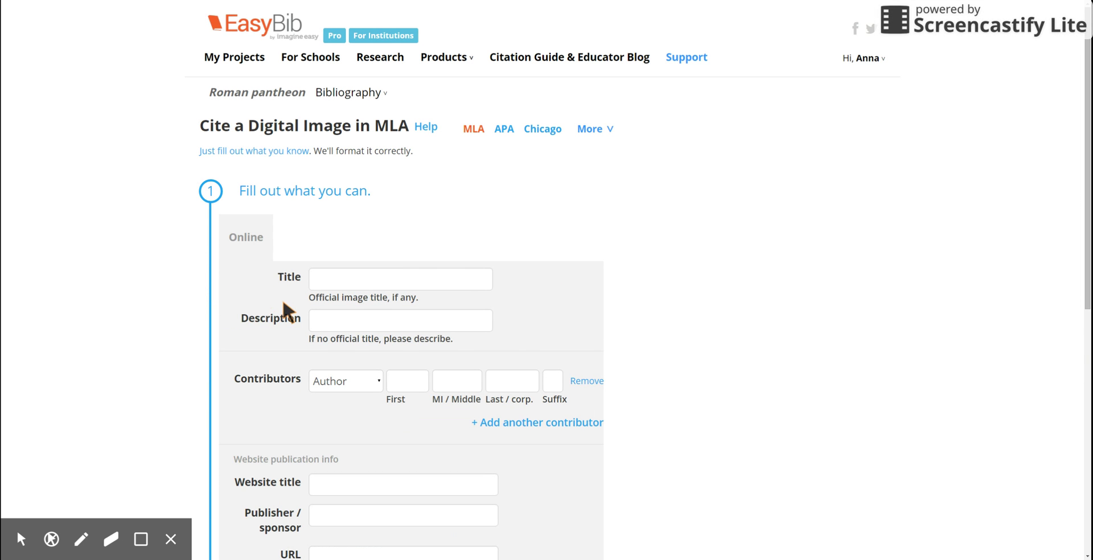
- Look over the Digital Image form's title, description, contributor, website publication and date fields
{"action": "scroll", "coordinate": [279, 301], "scroll_direction": "down", "scroll_amount": 2}
{"action": "scroll", "coordinate": [277, 311], "scroll_direction": "down", "scroll_amount": 1}
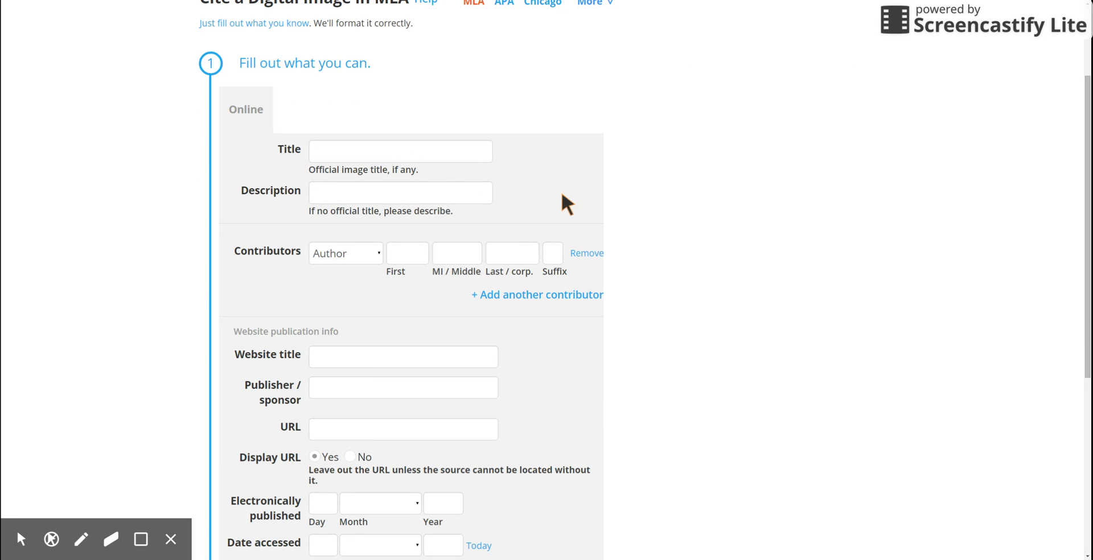
{"action": "scroll", "coordinate": [381, 232], "scroll_direction": "down", "scroll_amount": 2}
{"action": "left_click", "coordinate": [360, 169]}
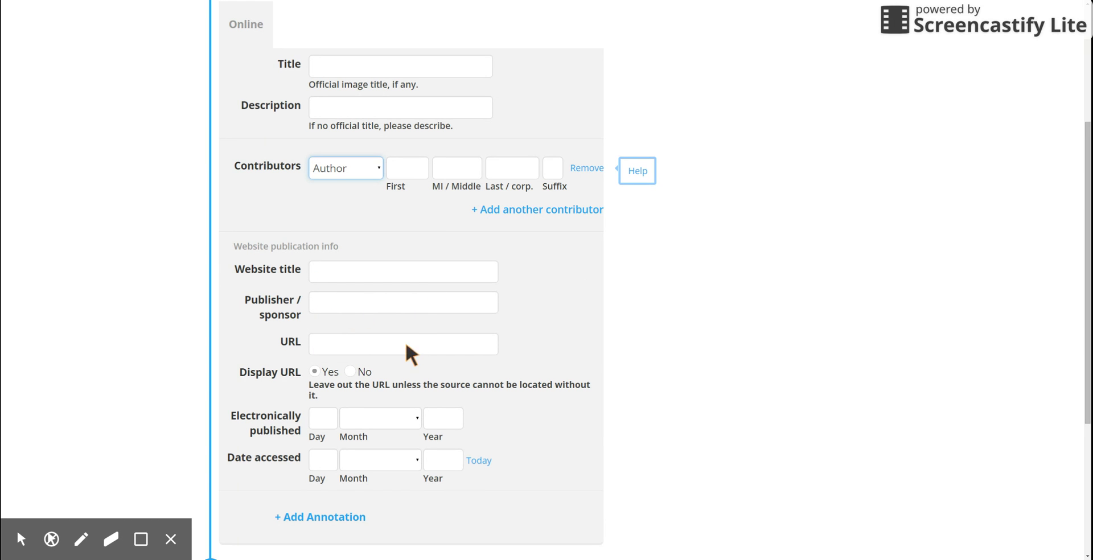
{"action": "scroll", "coordinate": [349, 389], "scroll_direction": "down", "scroll_amount": 3}
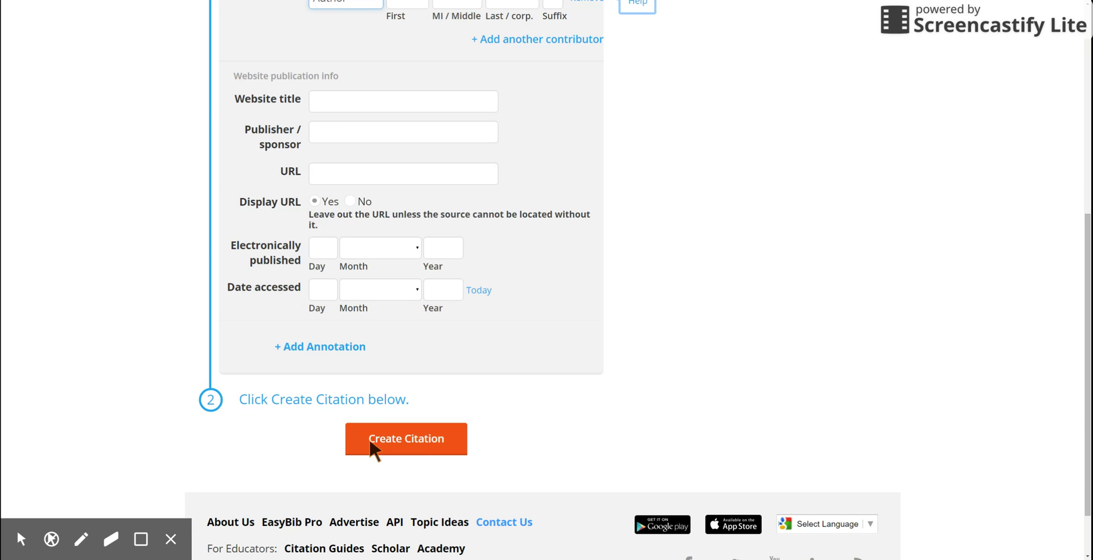
- Leave the Digital Image form for the Roman pantheon bibliography and view its saved citation
{"action": "scroll", "coordinate": [371, 426], "scroll_direction": "up", "scroll_amount": 7}
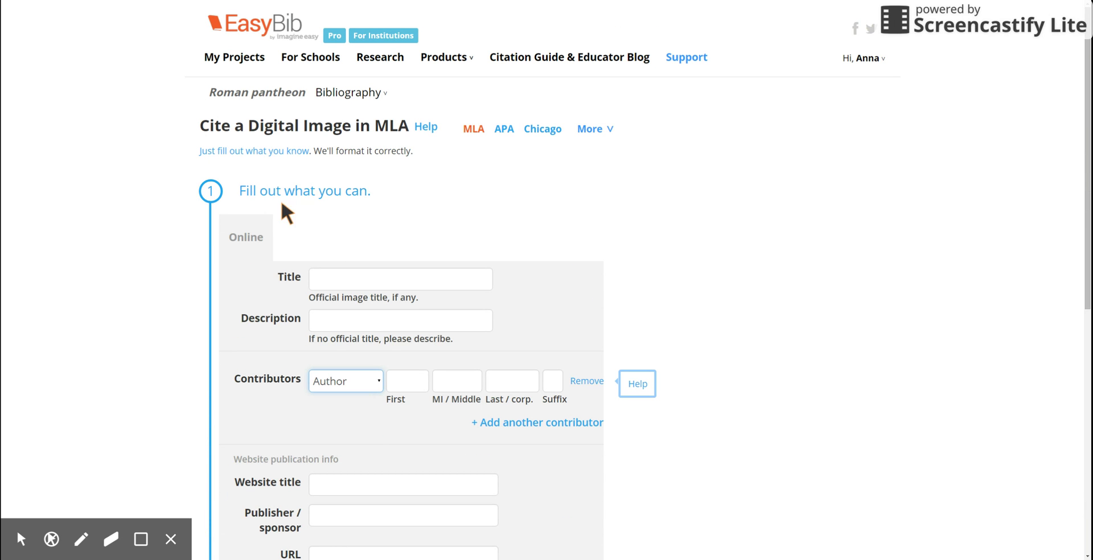
{"action": "left_click", "coordinate": [342, 95]}
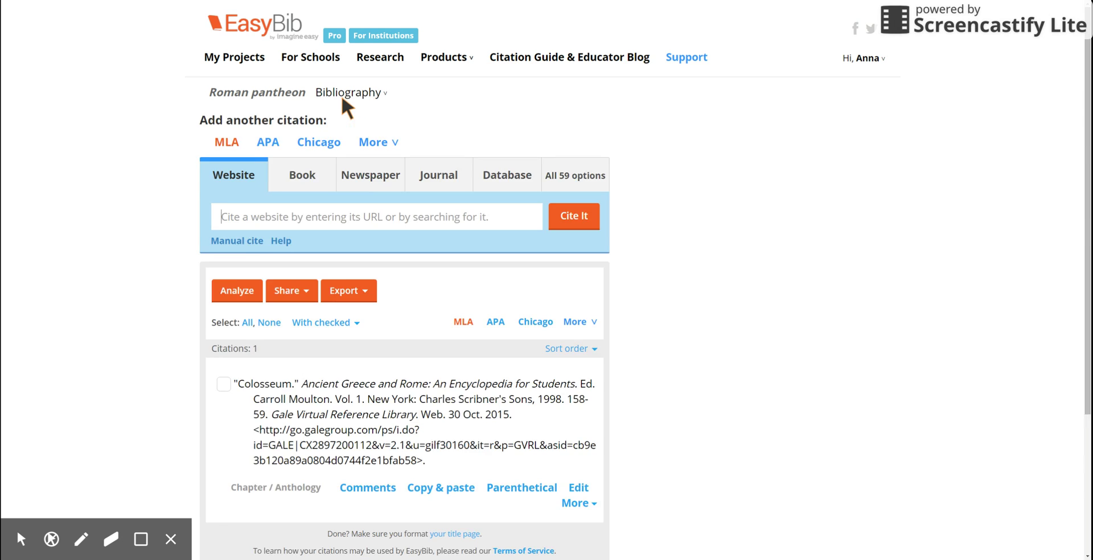
{"action": "scroll", "coordinate": [673, 262], "scroll_direction": "down", "scroll_amount": 5}
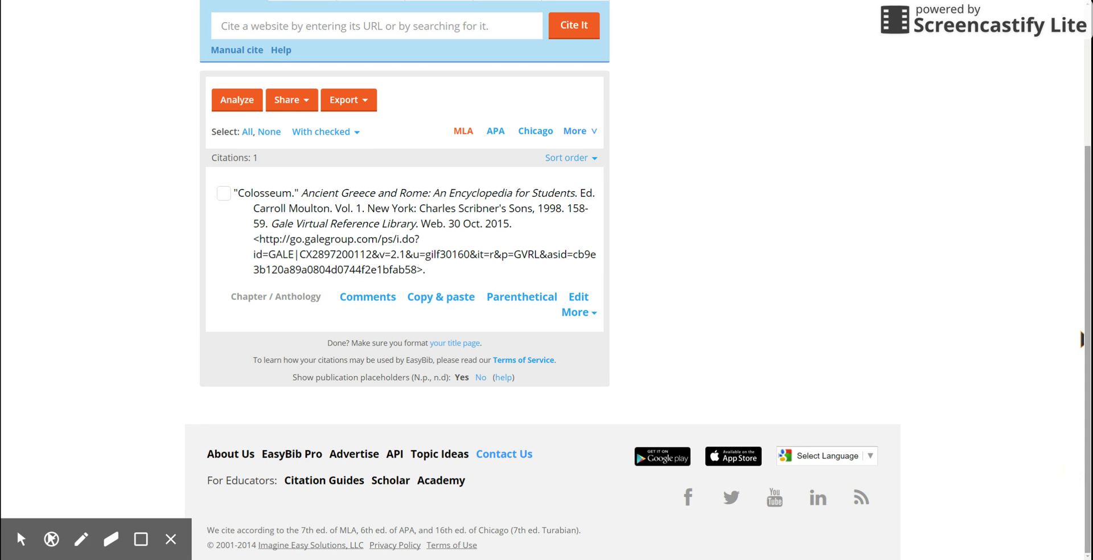